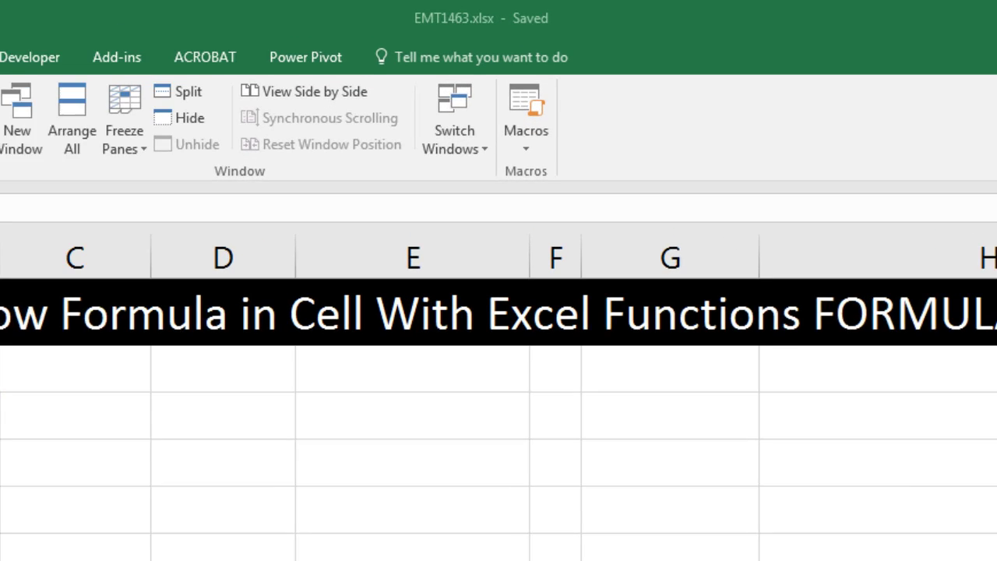
Inspect the AVERAGE formula behind B4 without changing it
key(Right)
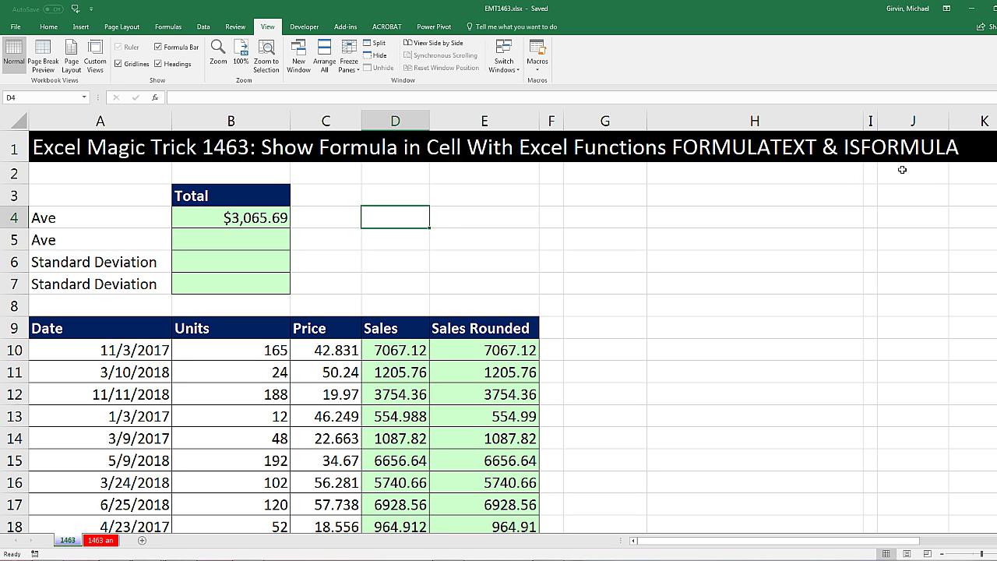
click(273, 219)
key(F2)
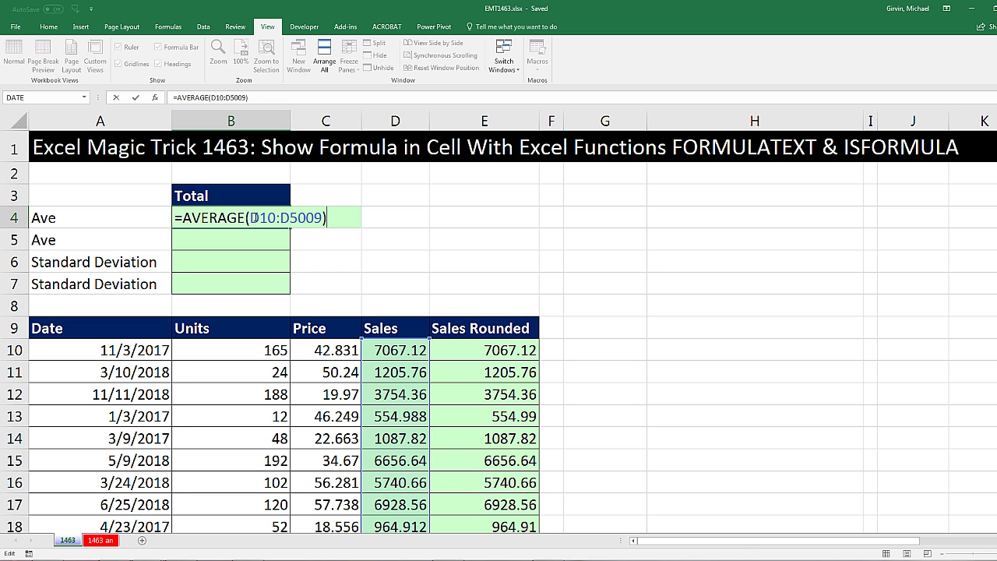
key(Escape)
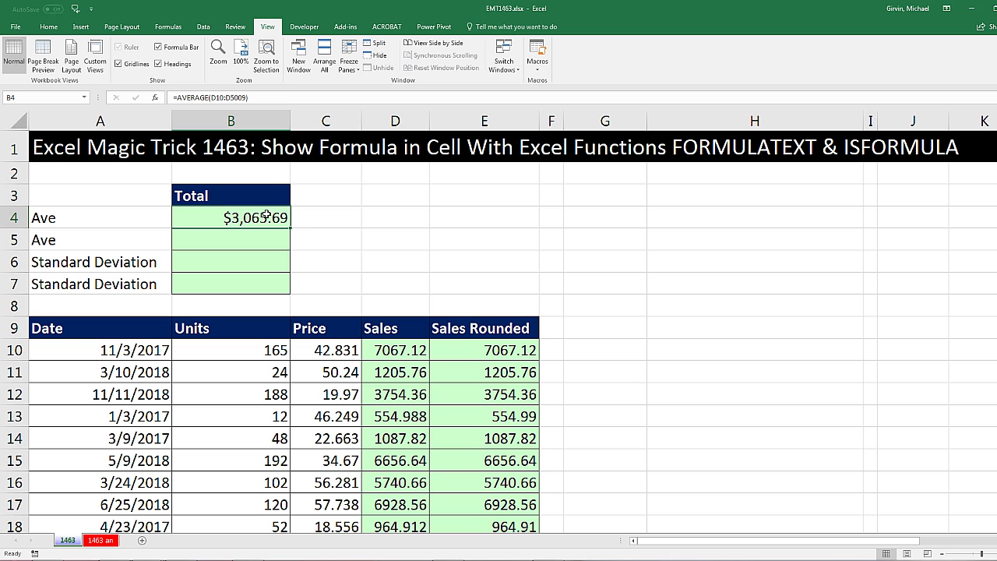
Look over the summary cells B5, B6 and D4:D6, ending on D4
click(397, 216)
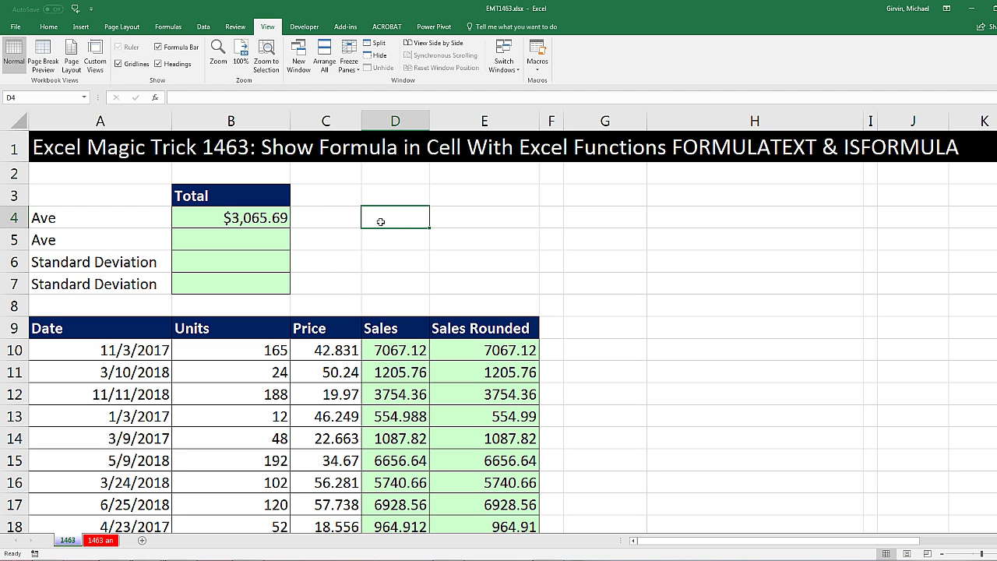
click(263, 244)
click(264, 256)
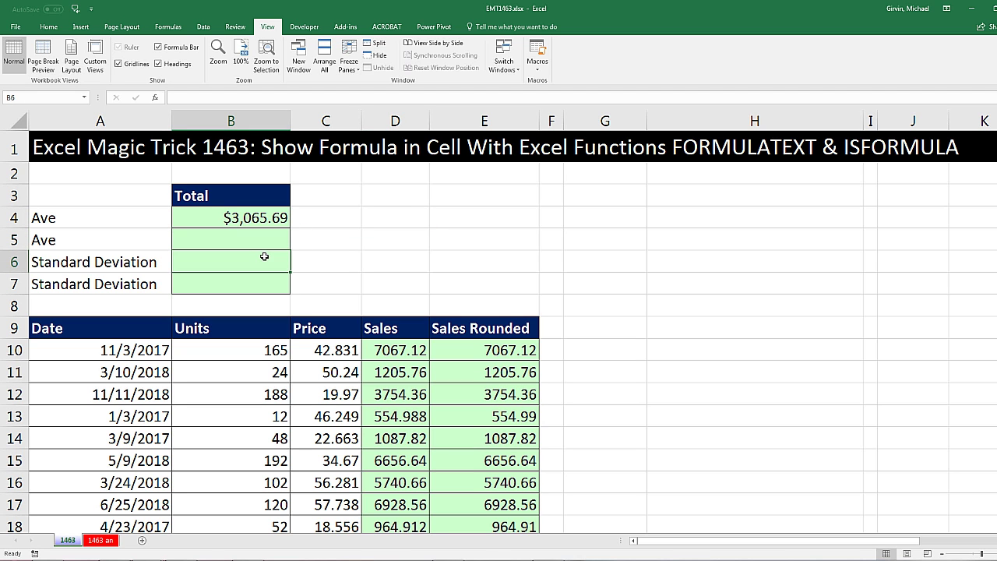
click(382, 258)
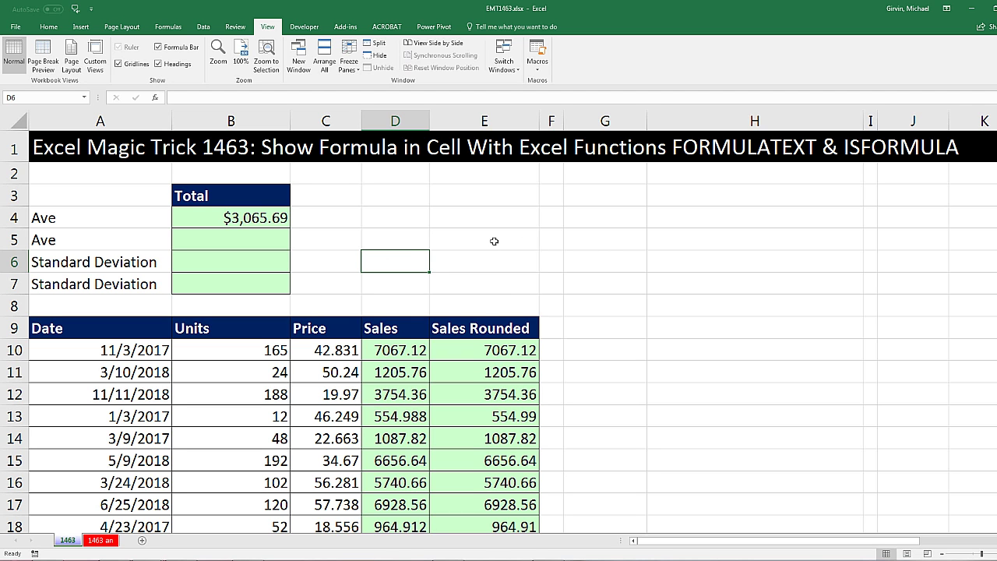
click(383, 218)
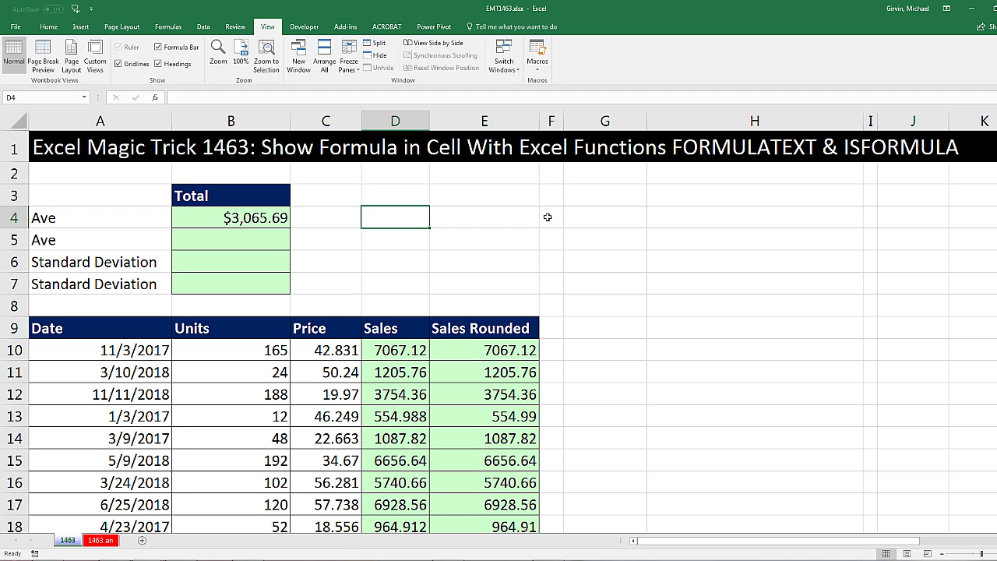
click(384, 240)
click(385, 263)
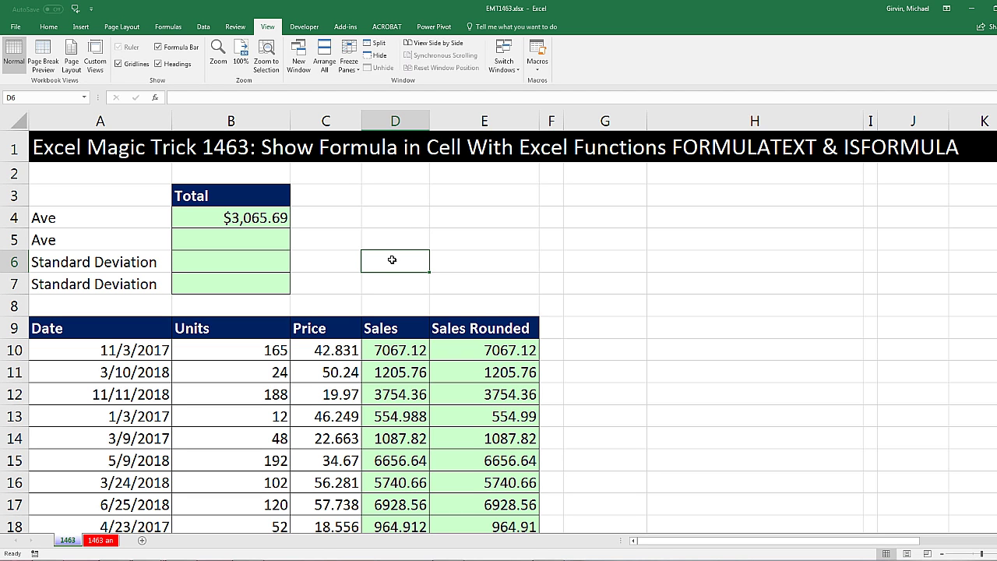
click(384, 218)
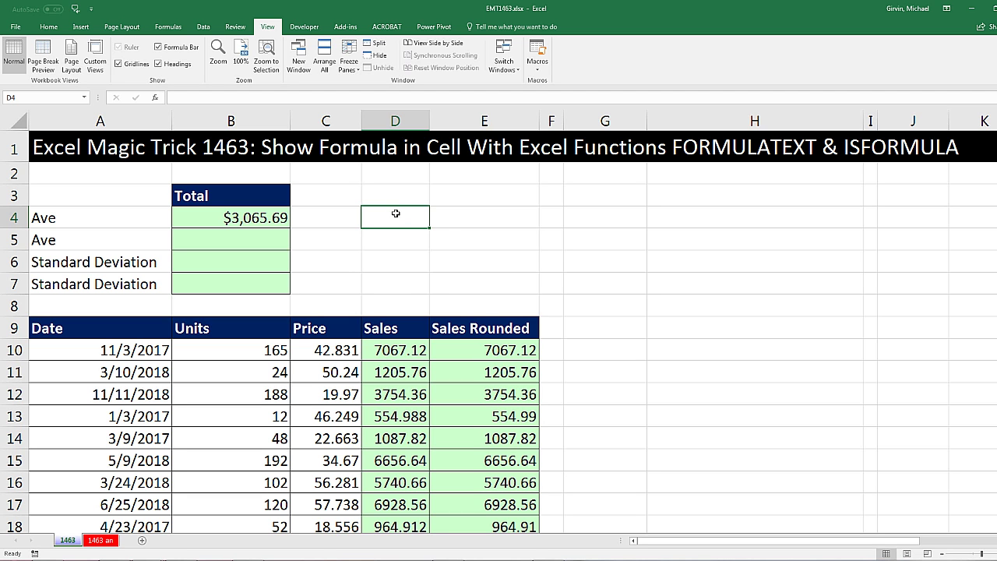
In D4, begin =IF(ISFORMULA(B4) to test whether B4 holds a formula
text(=if)
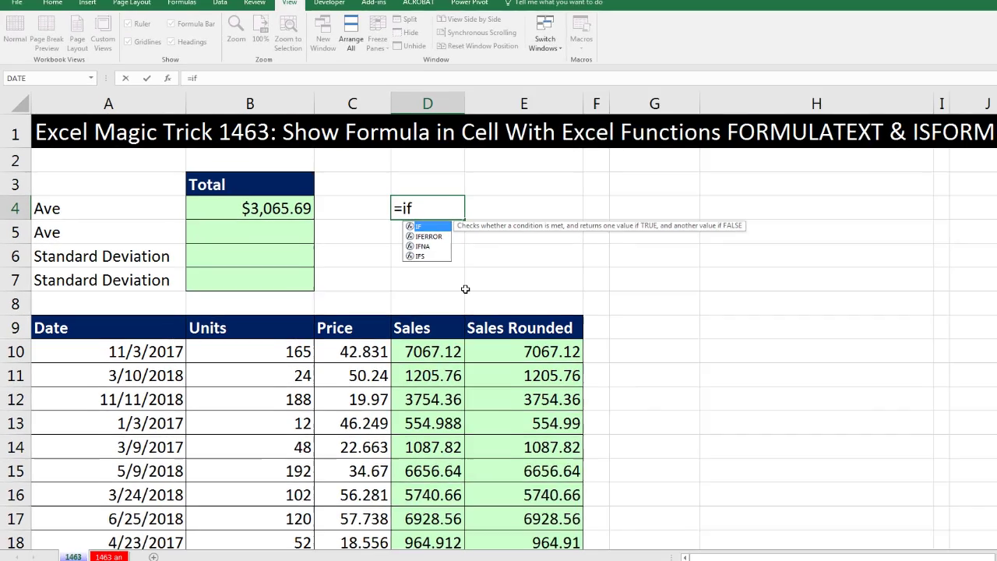
key(Tab)
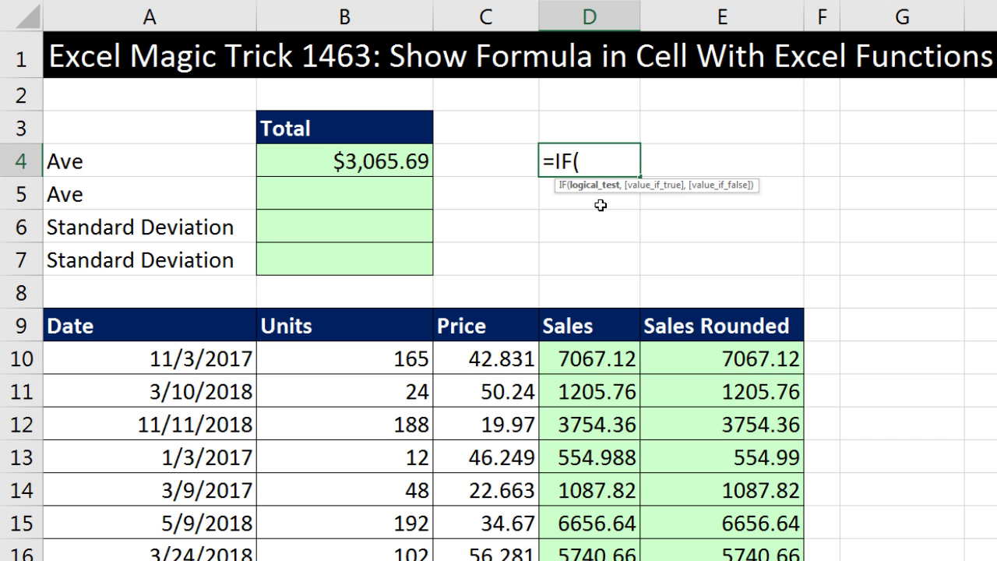
text(i)
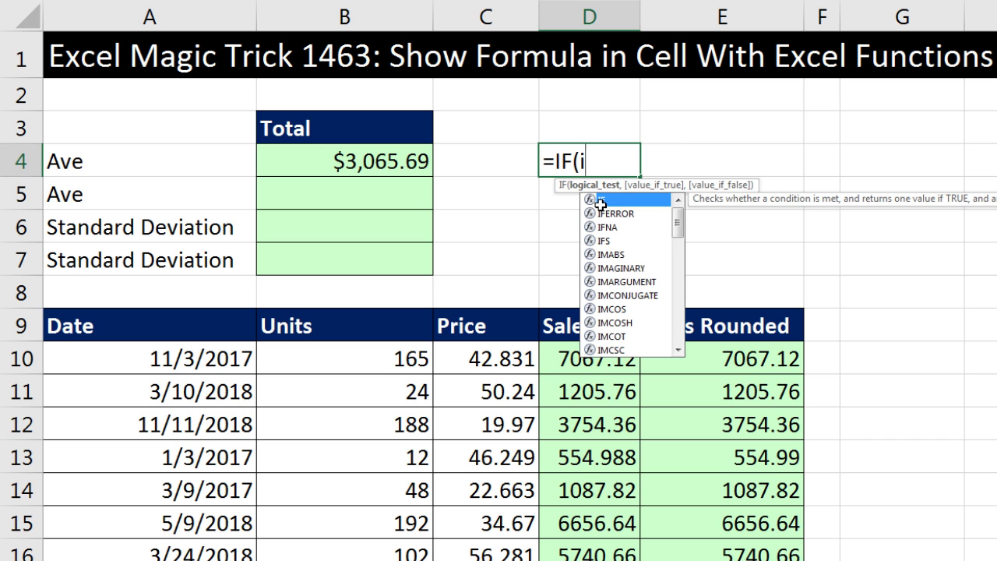
text(sf)
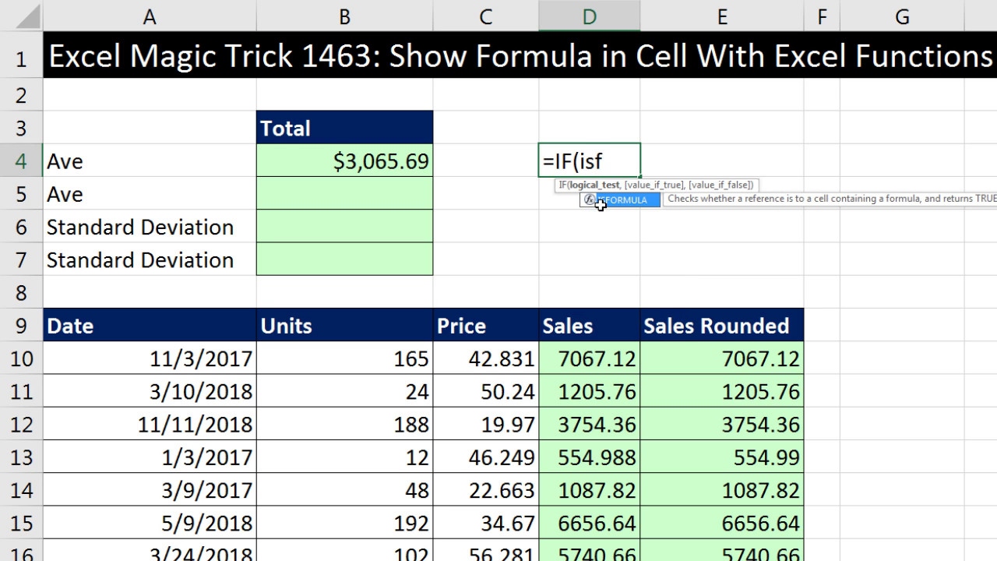
key(Tab)
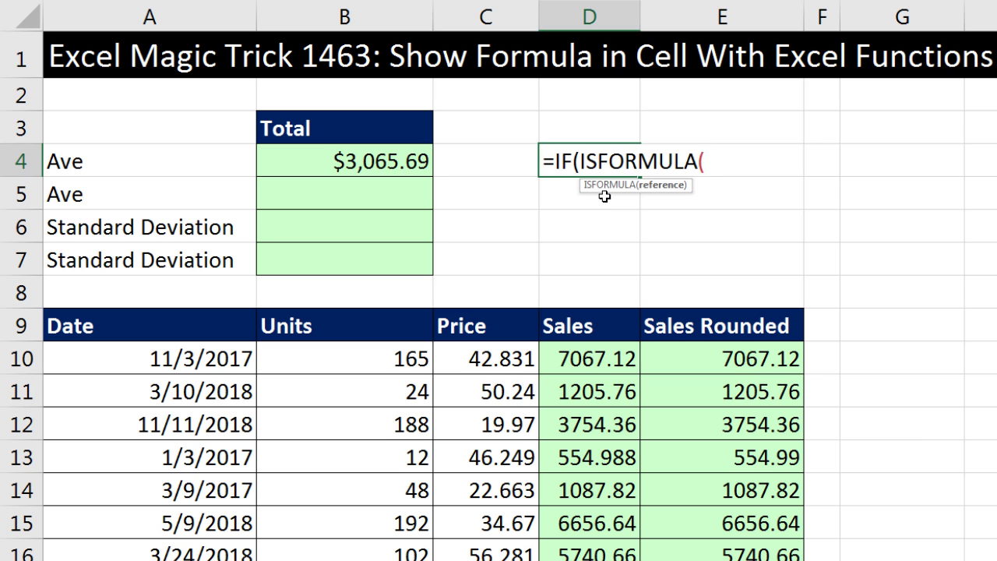
click(398, 162)
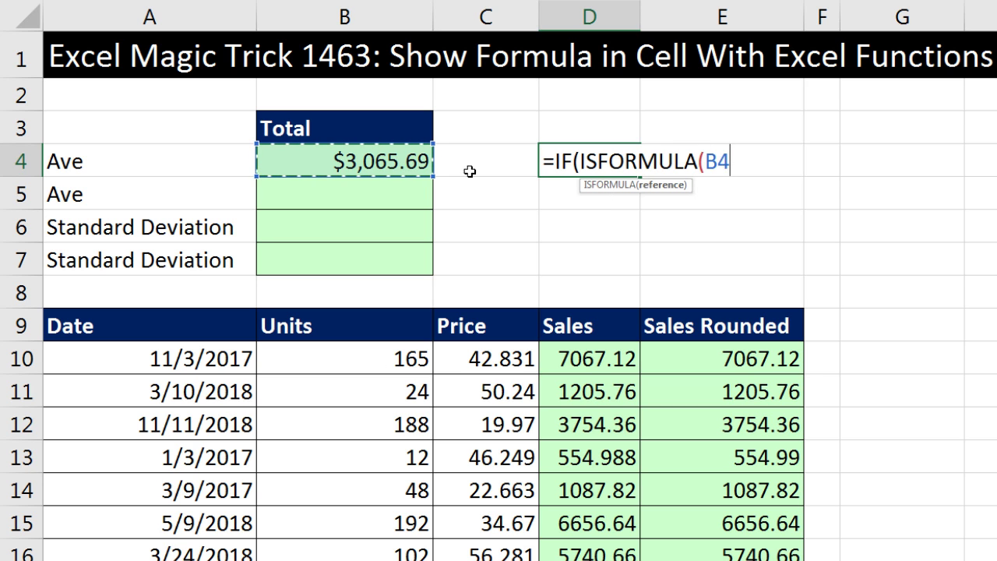
text())
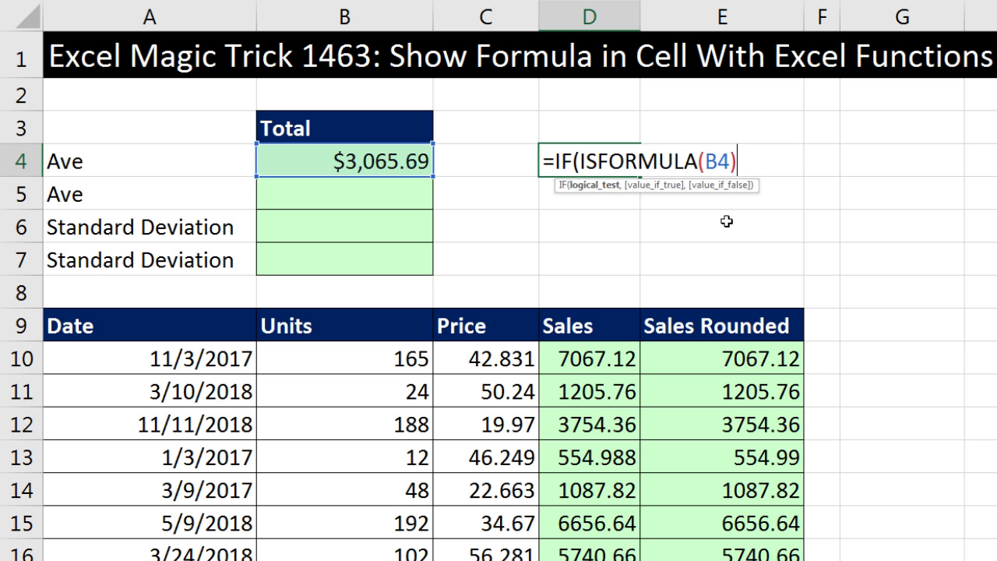
click(612, 186)
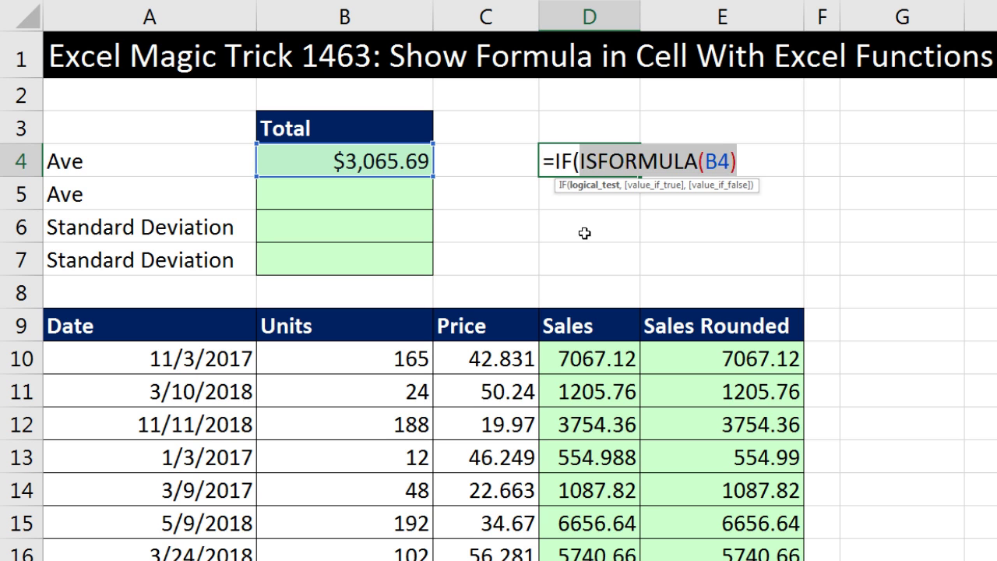
Add FORMULATEXT(B4) as the value-if-true argument of D4's IF formula
click(744, 162)
text(,)
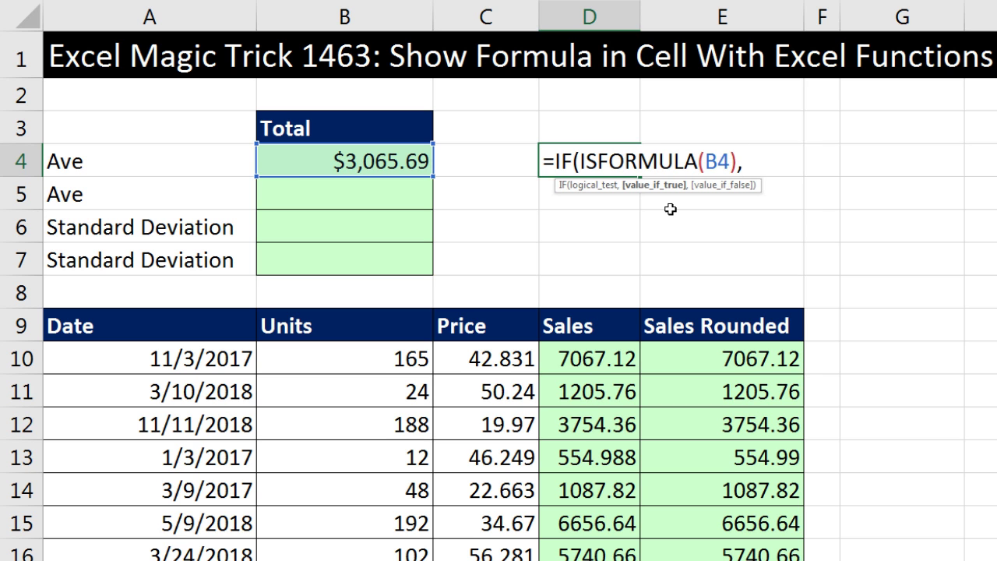
text(form)
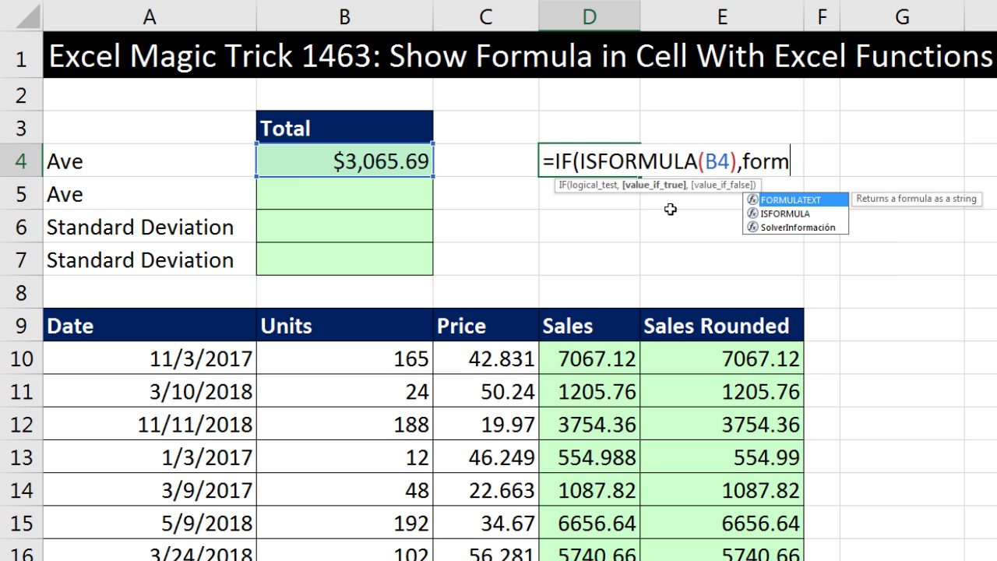
key(Tab)
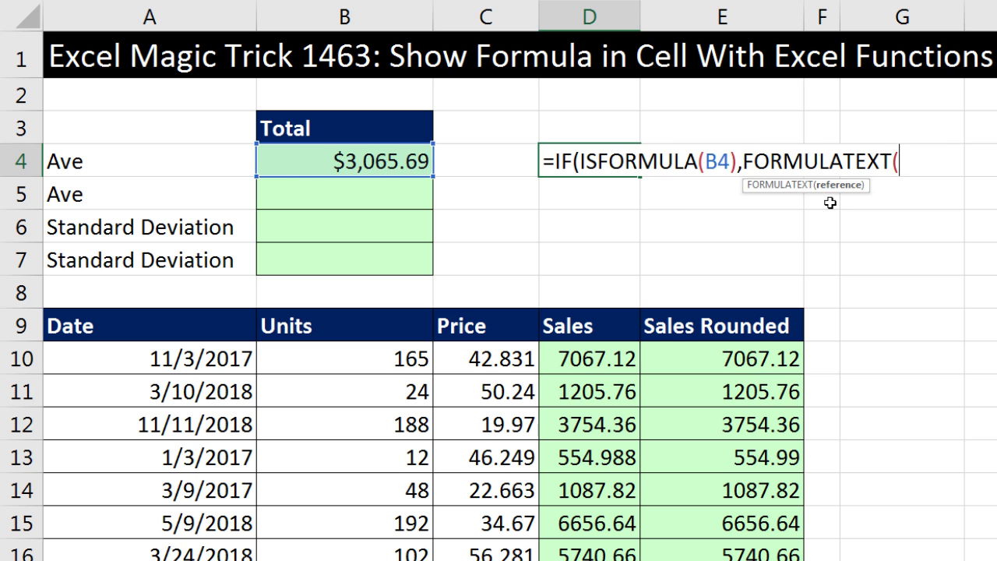
click(398, 162)
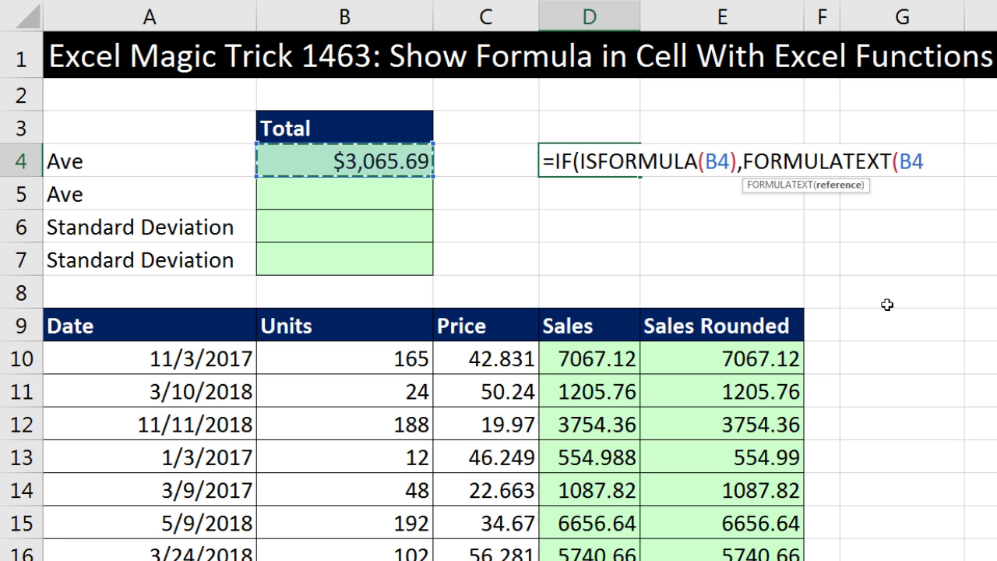
text())
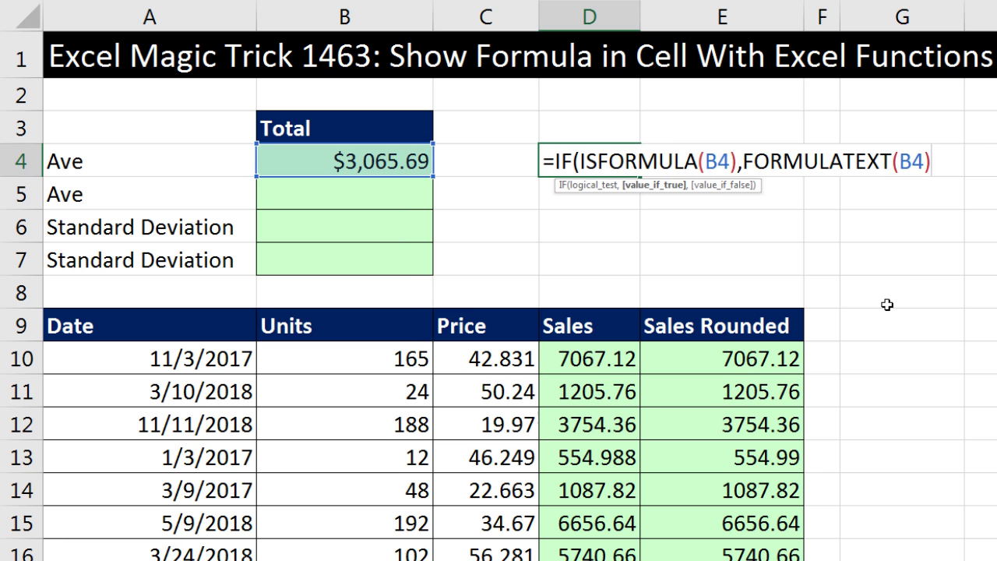
text(,)
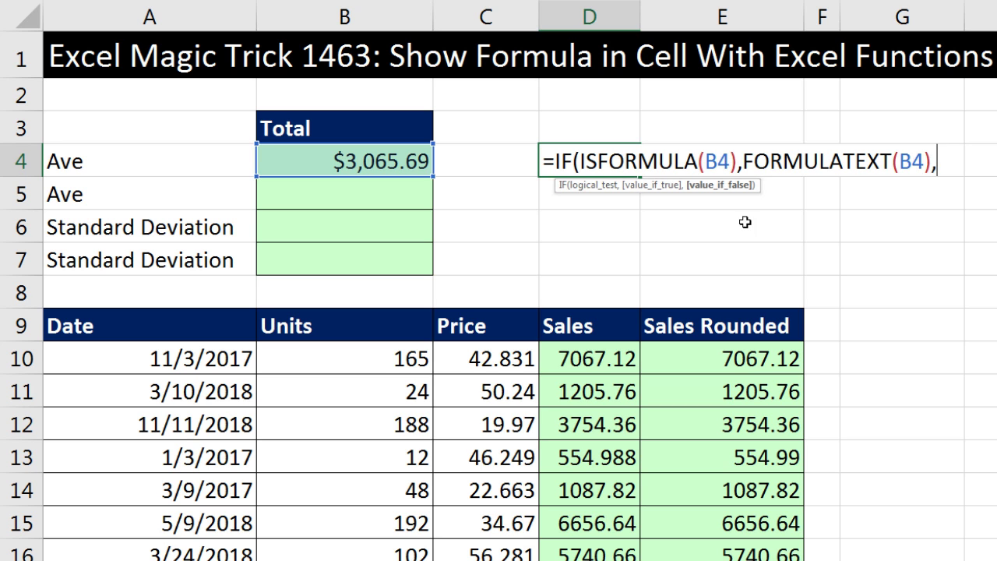
click(595, 188)
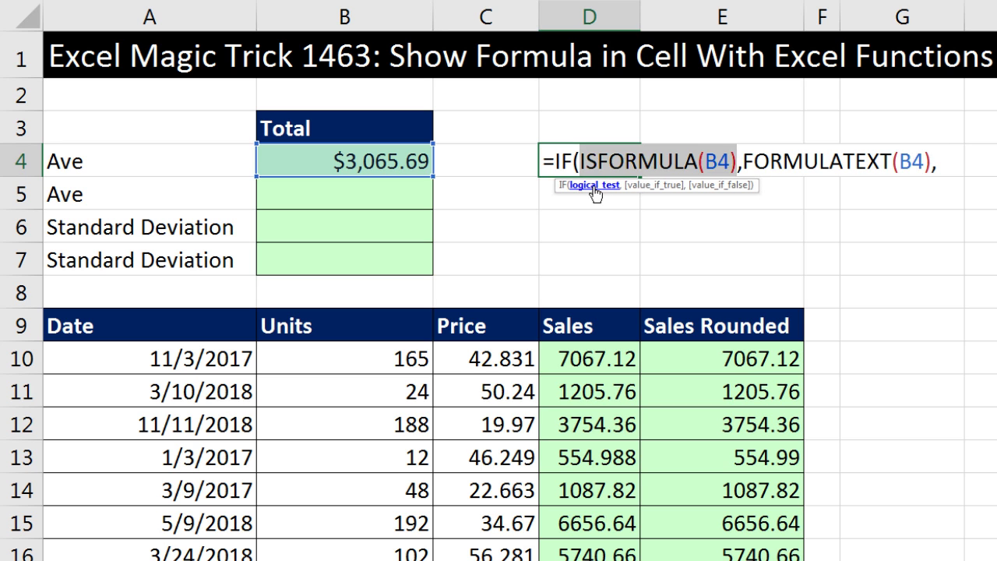
click(709, 187)
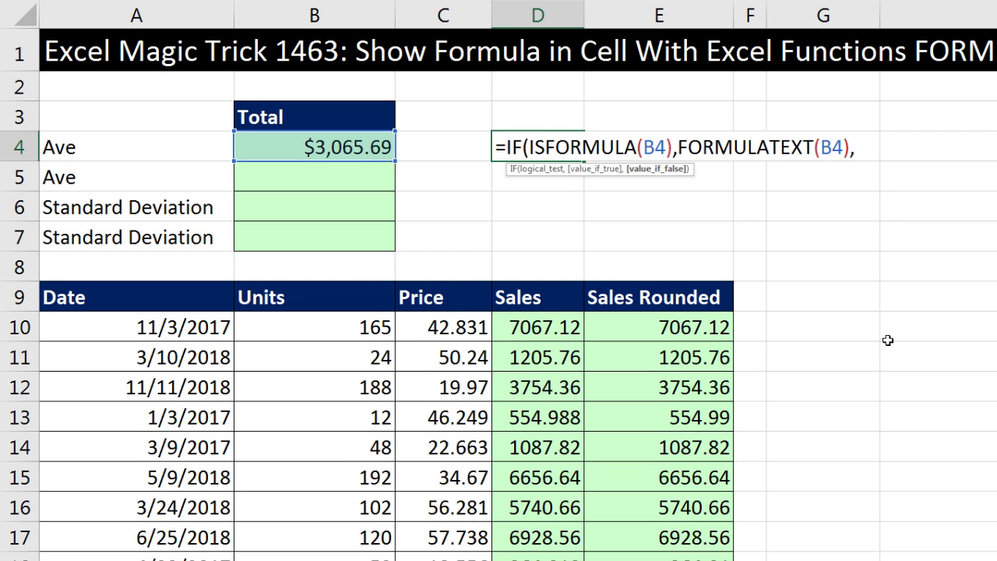
Finish D4 with an empty-string value-if-false, completing =IF(ISFORMULA(B4),FORMULATEXT(B4),"")
text("")
text())
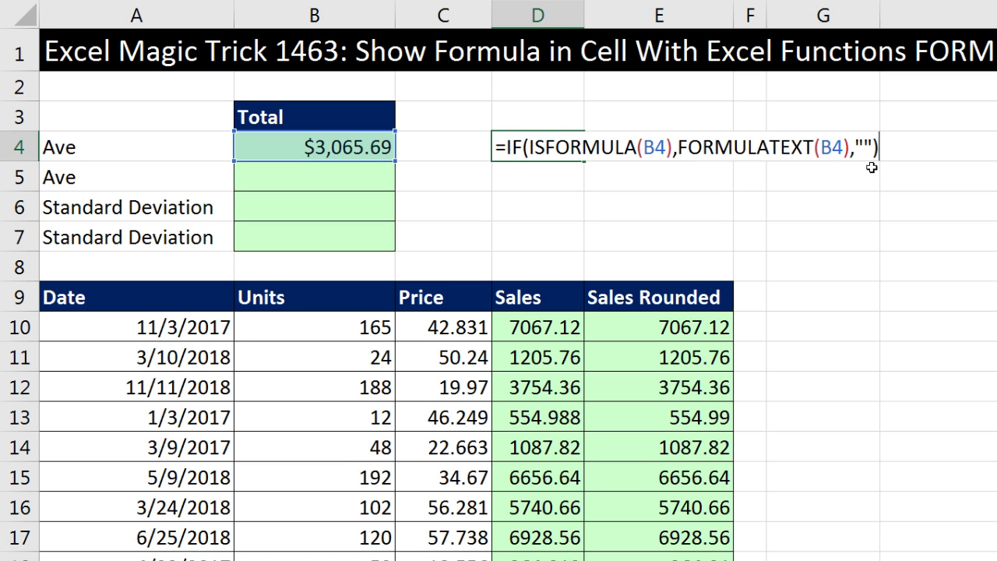
key(ctrl+Return)
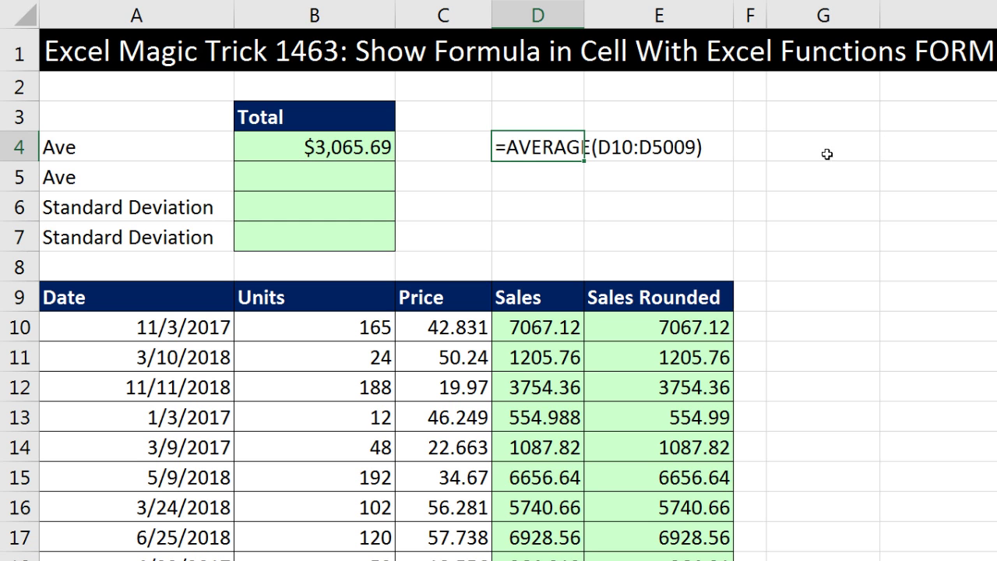
Fill D4's formula down through D7, then check cells B5 and B4
drag(583, 163, 588, 245)
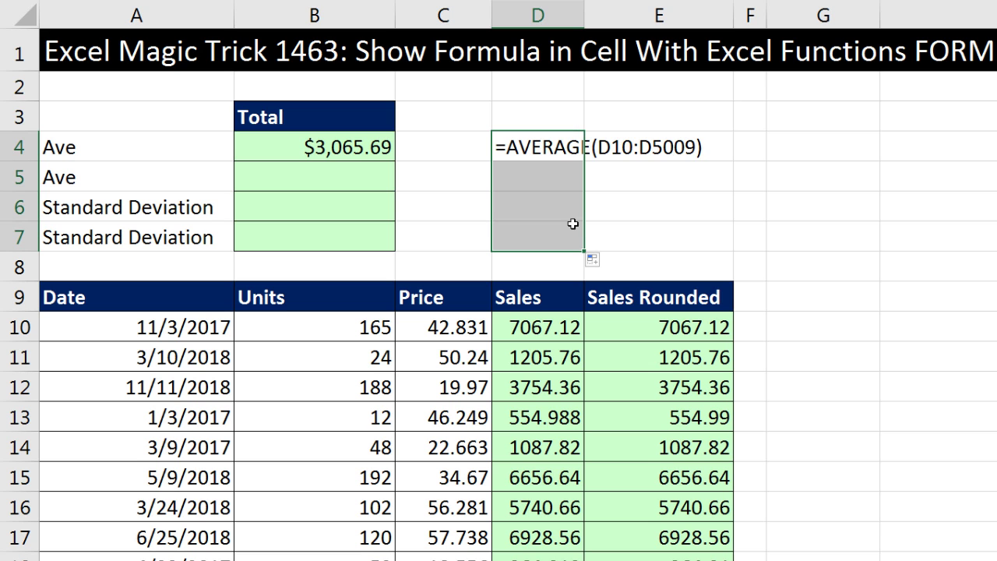
click(333, 181)
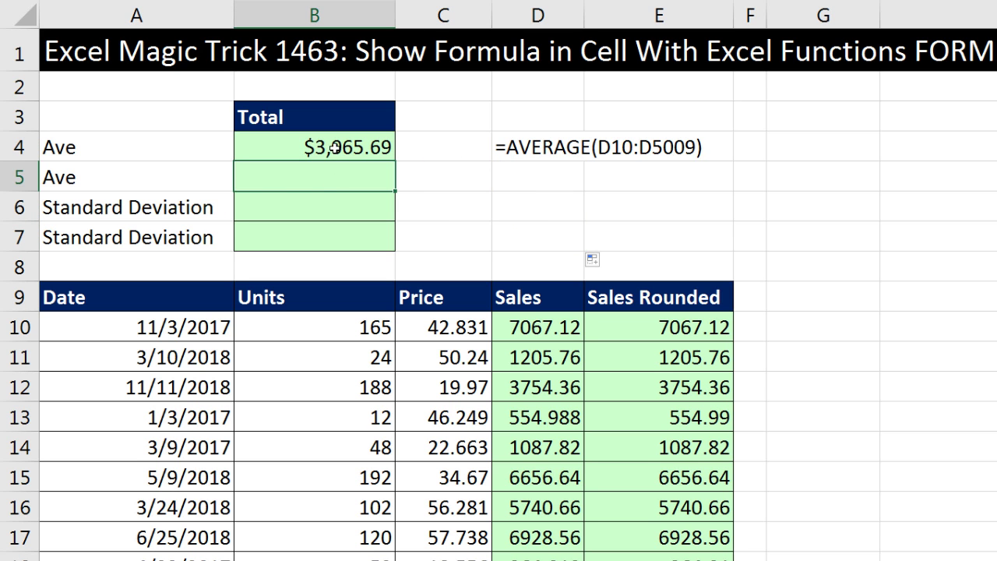
click(334, 147)
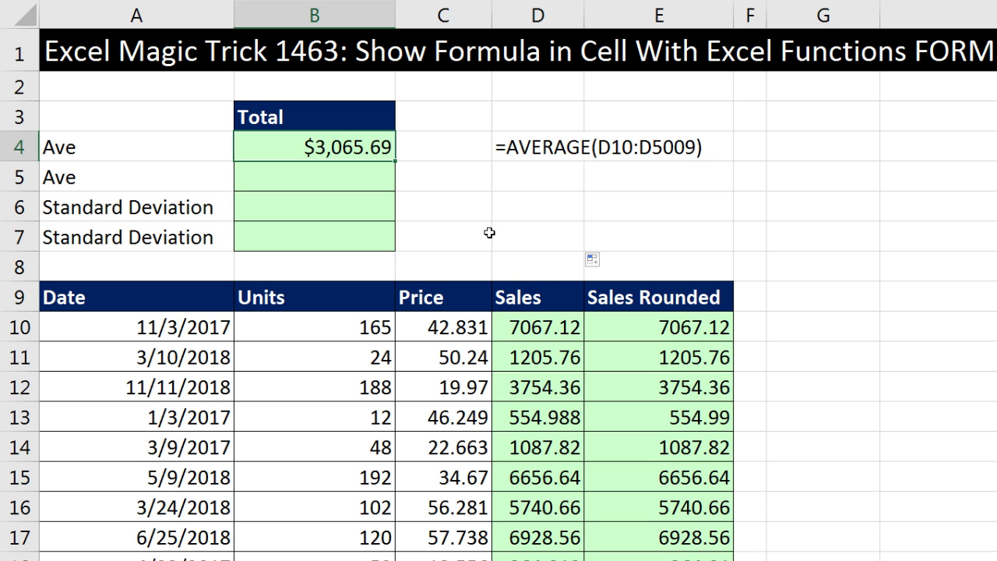
Open D10's =B10*C10 formula, then return it to showing 7067.12
double_click(536, 331)
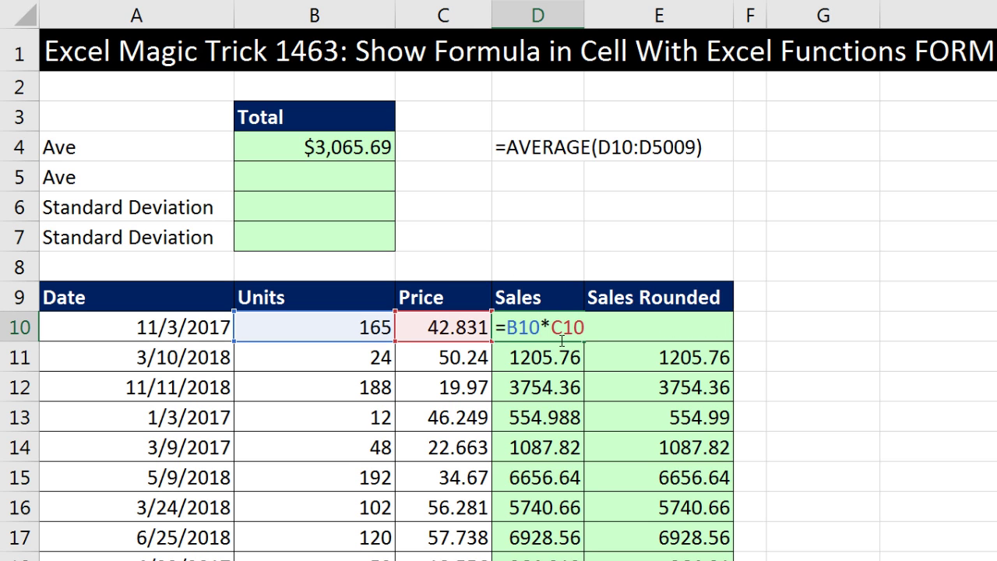
key(Return)
click(343, 335)
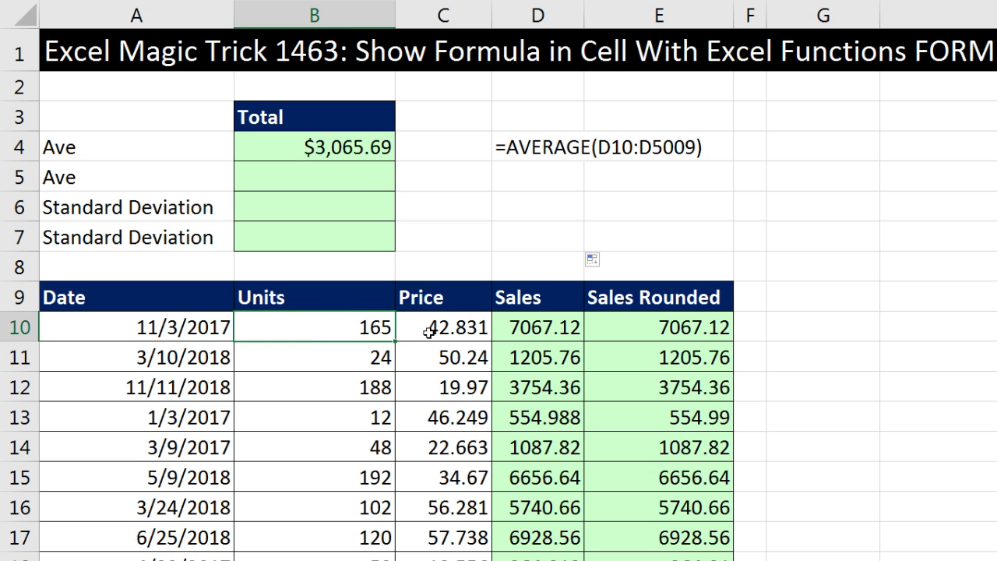
In B5, start =SUMPRODUCT(B10:B5009,C10:C5009) over the Units and Price ranges
click(371, 184)
text(=sump)
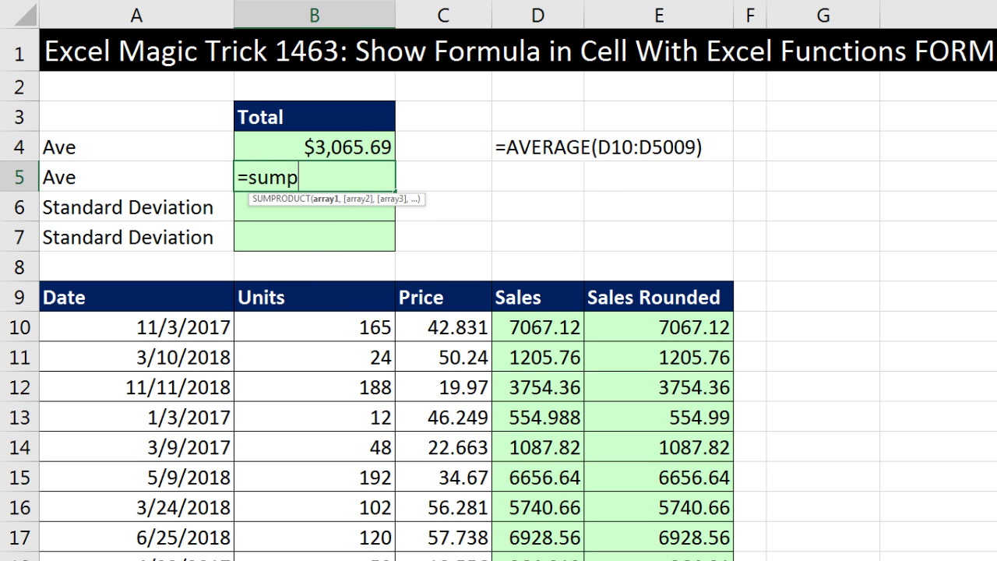
key(Tab)
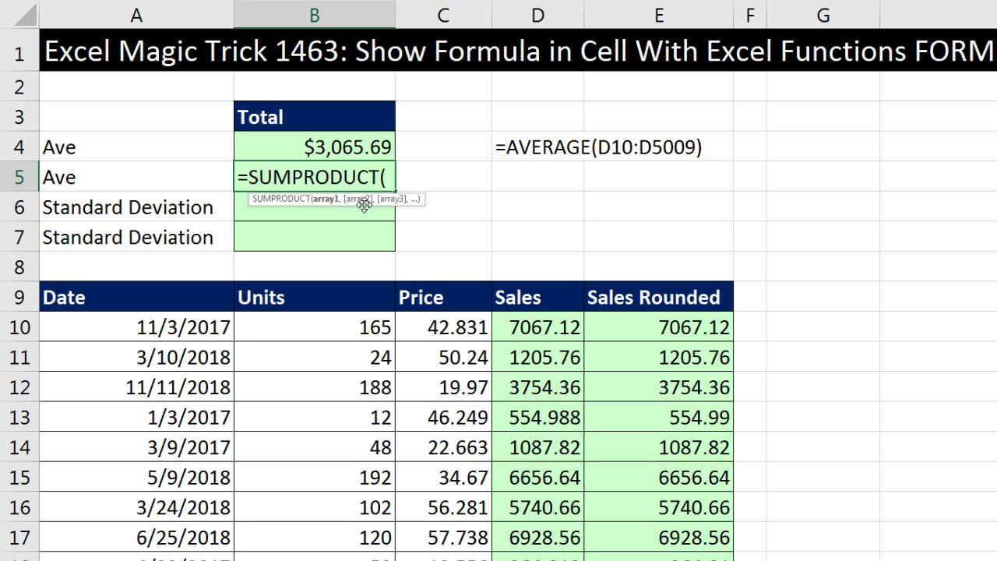
click(333, 325)
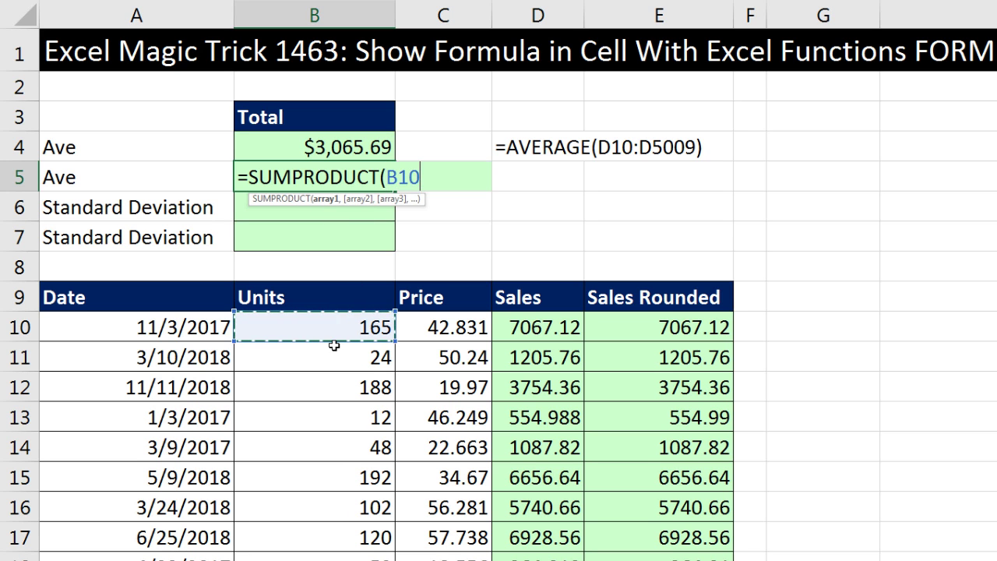
key(ctrl+shift+Down)
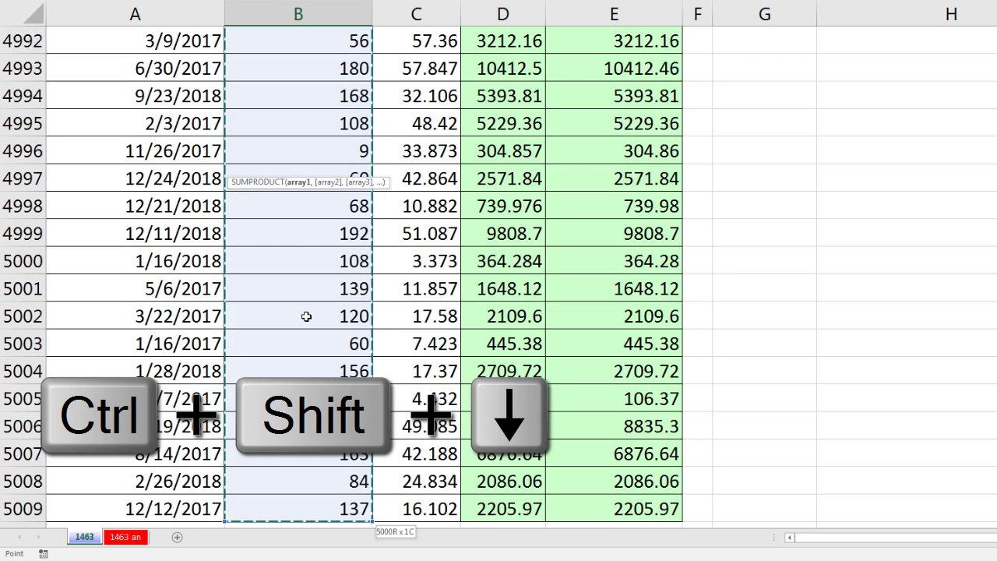
key(ctrl+BackSpace)
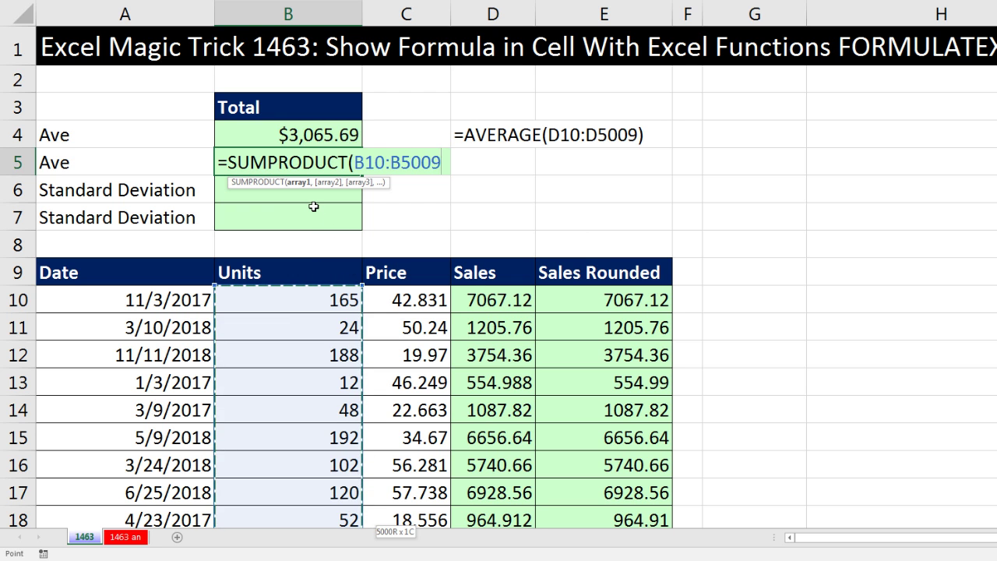
text(,)
click(393, 295)
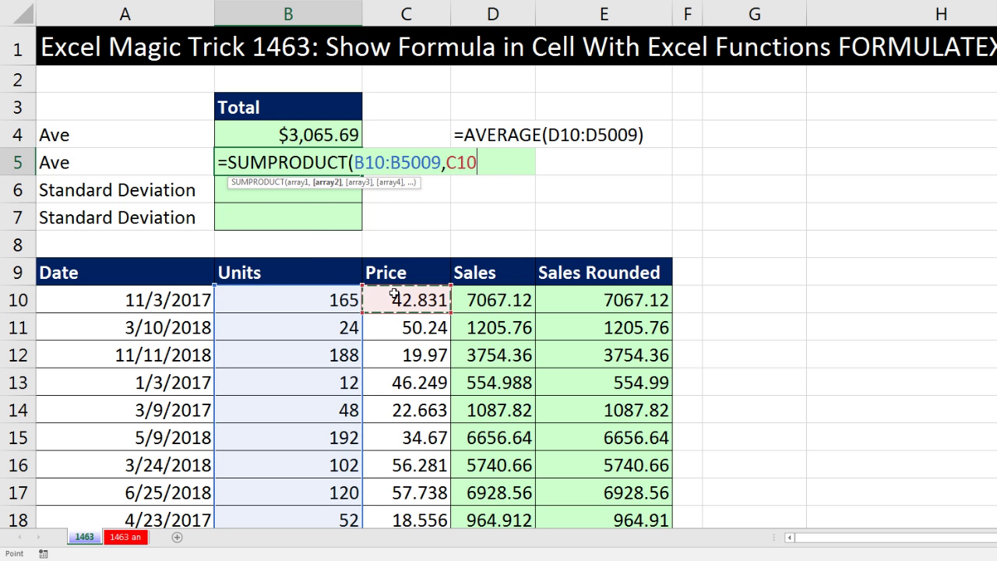
key(ctrl+shift+Down)
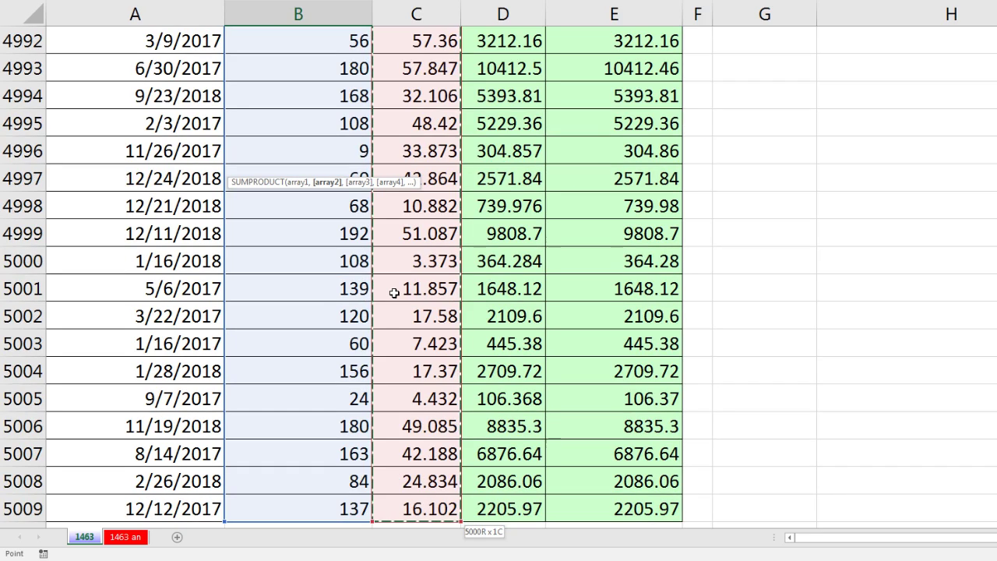
key(ctrl+BackSpace)
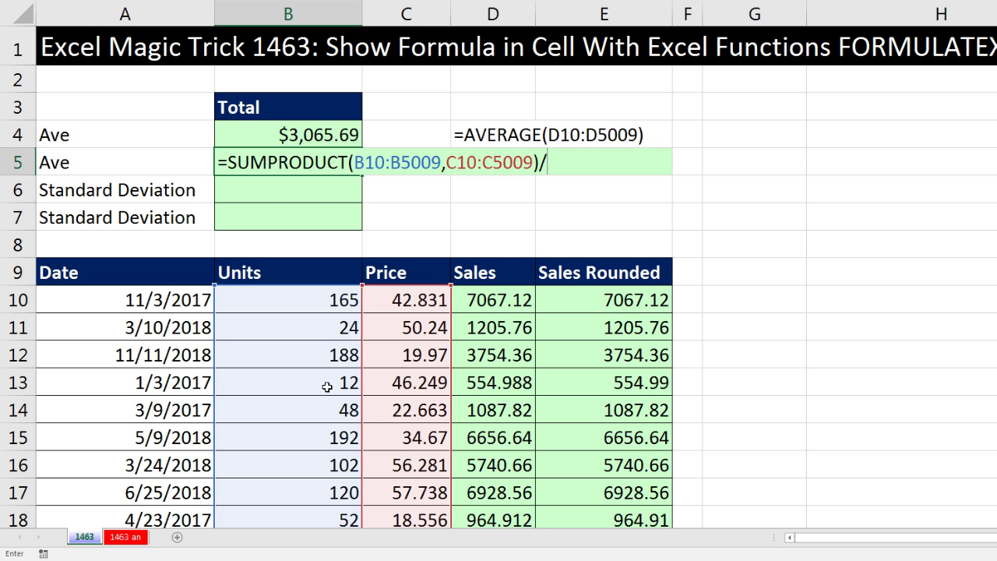
Divide by COUNT(B10:B5009) and enter the formula, giving $3,065.69
text(c)
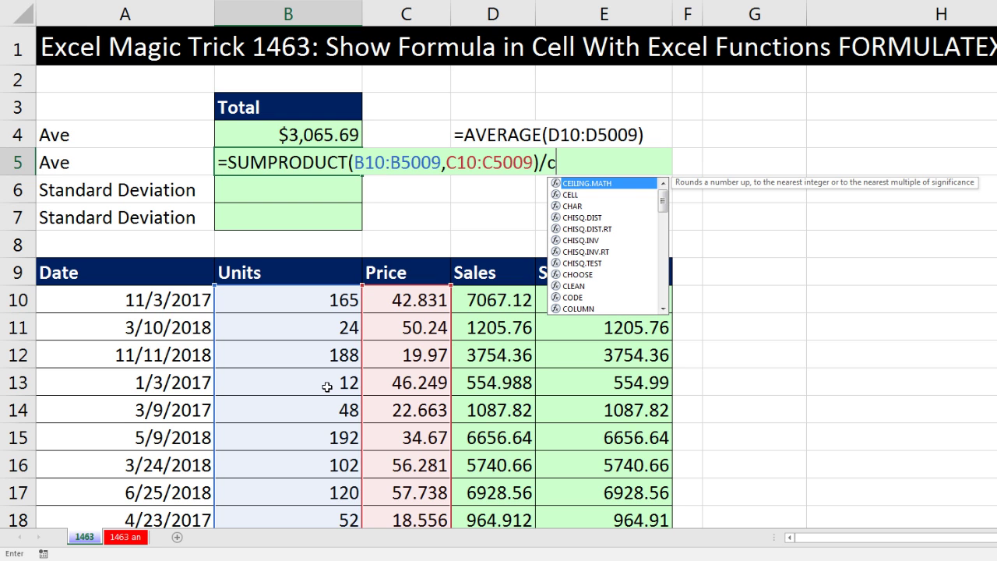
text(o)
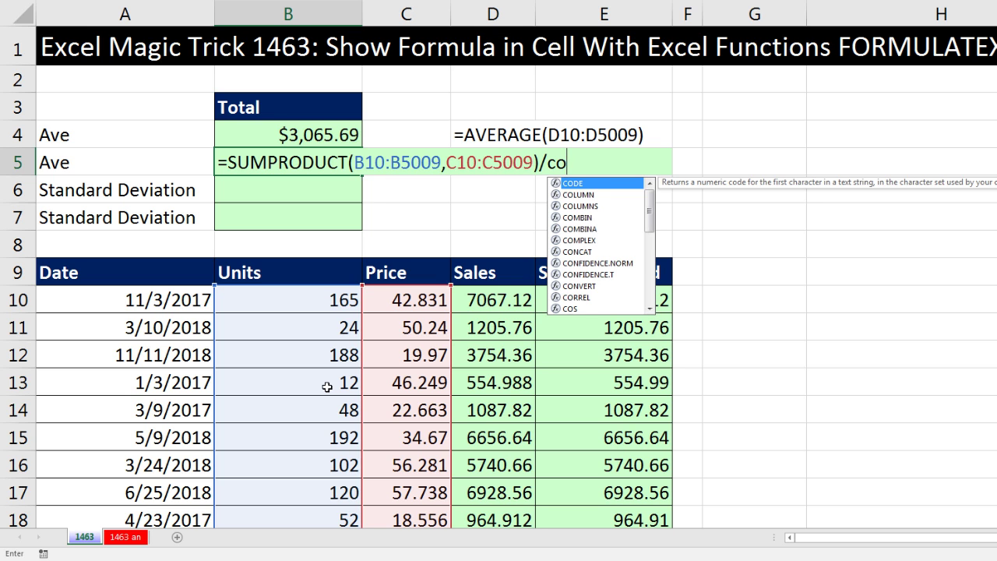
text(u)
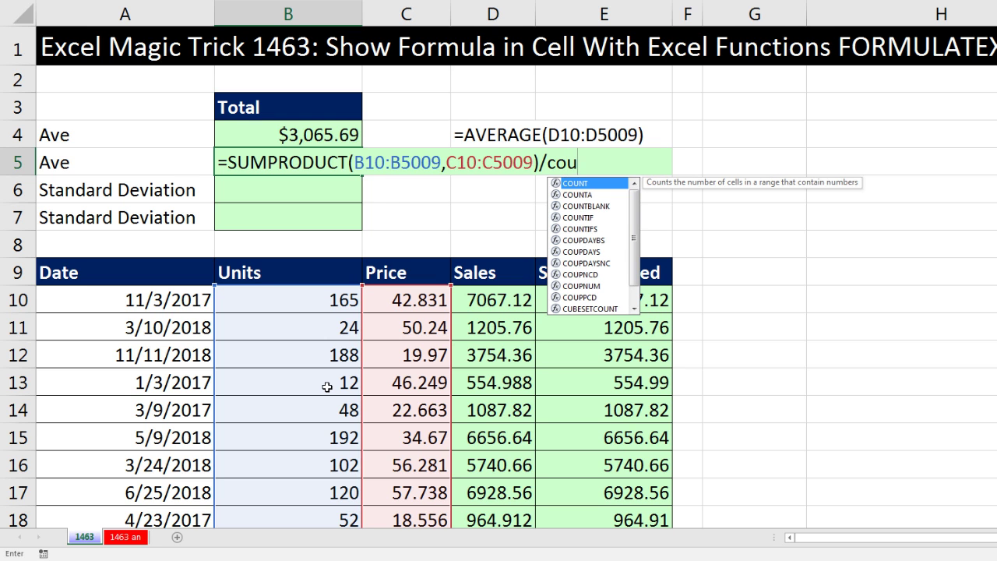
key(Tab)
click(313, 300)
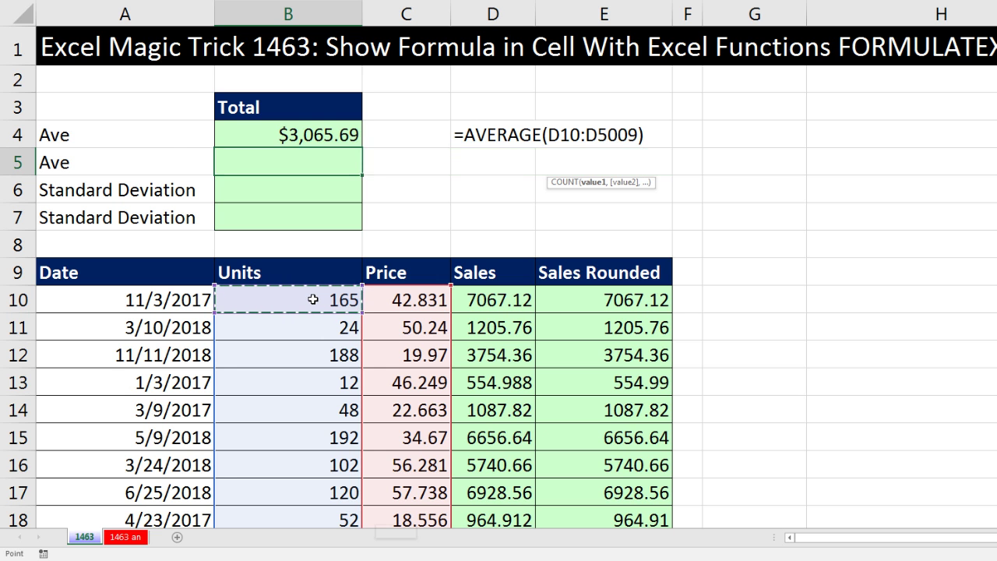
key(ctrl+shift+Down)
key(ctrl+BackSpace)
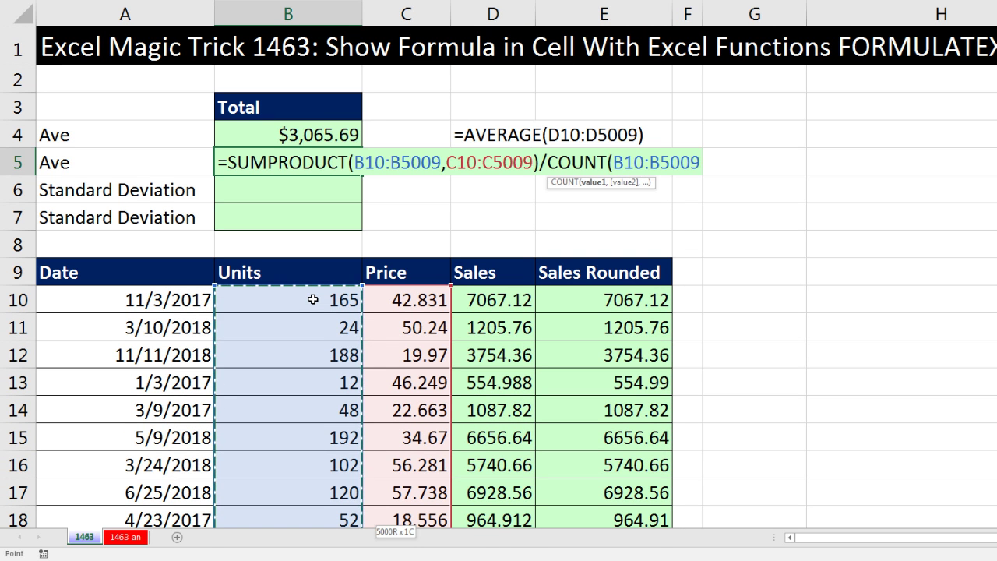
text())
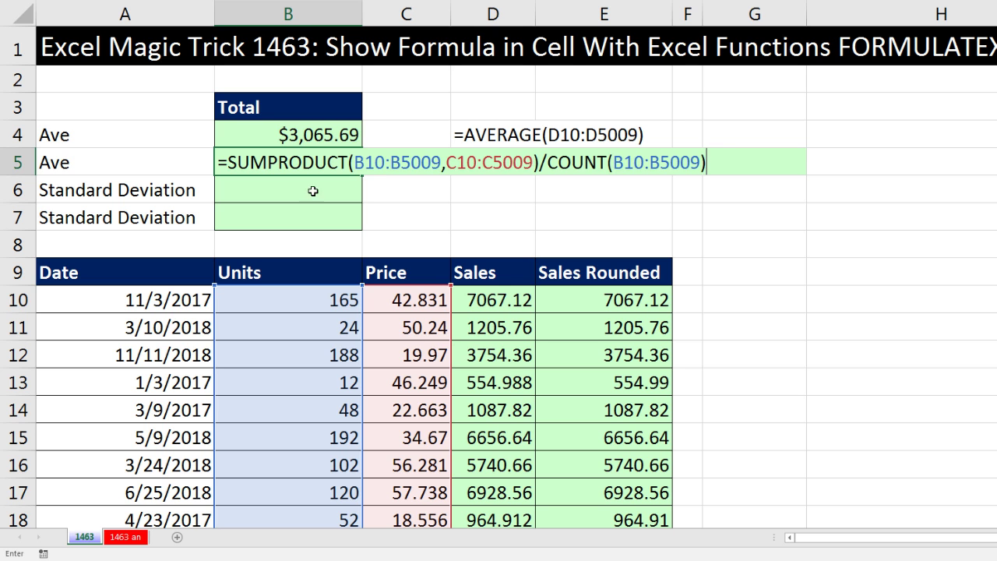
key(Return)
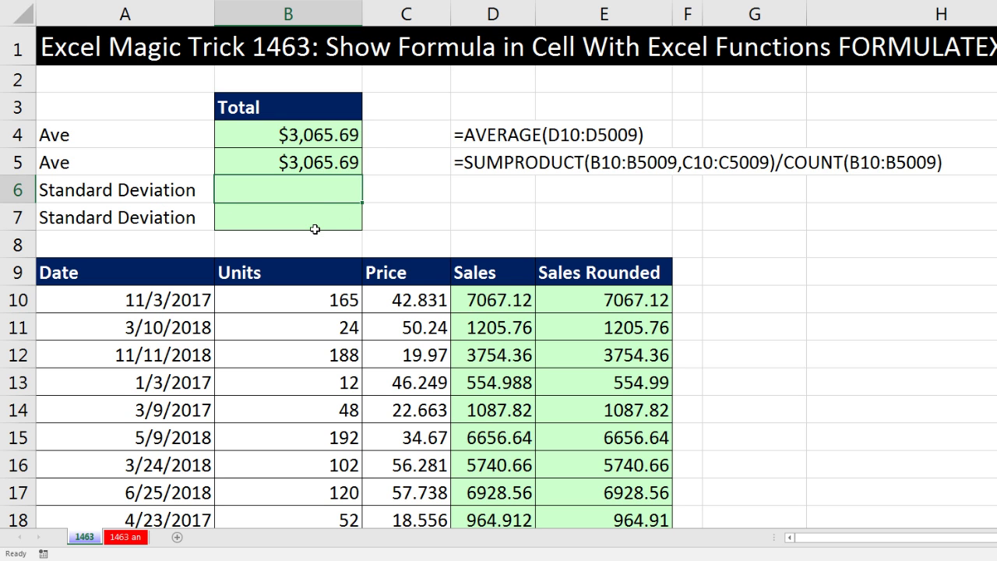
Enter =STDEV.P(D10:D5009) in B6, returning $2,543.41
text(=std)
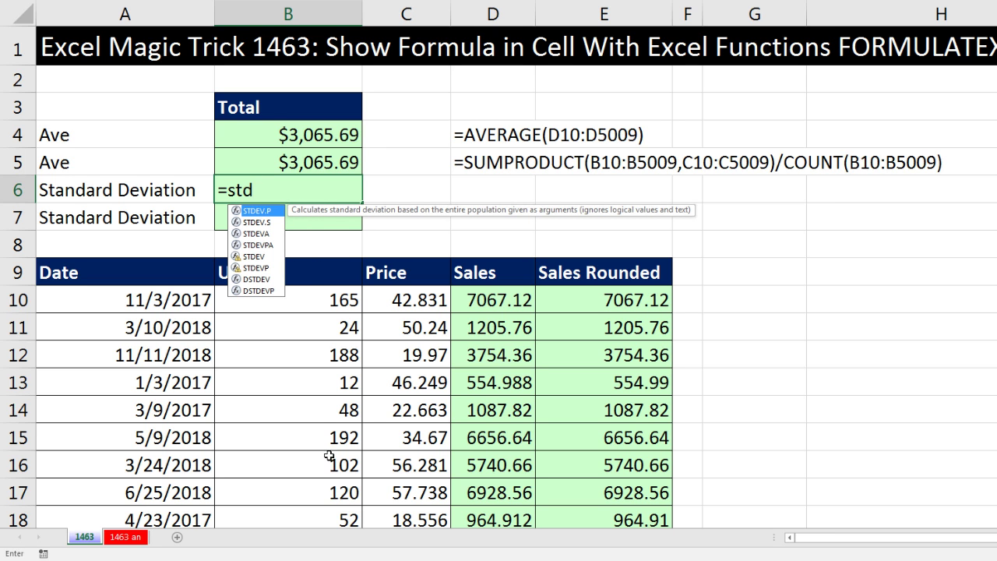
key(Tab)
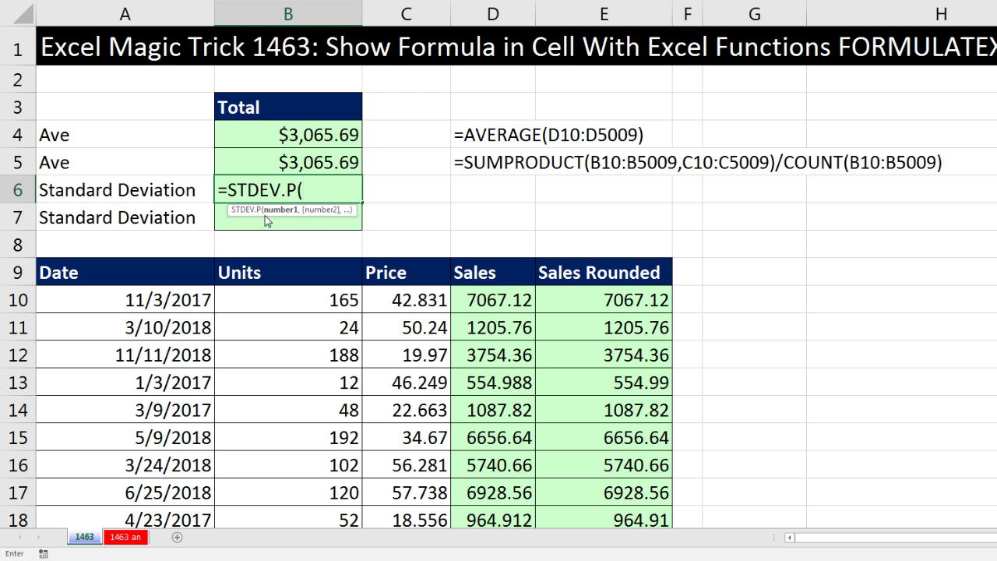
click(493, 300)
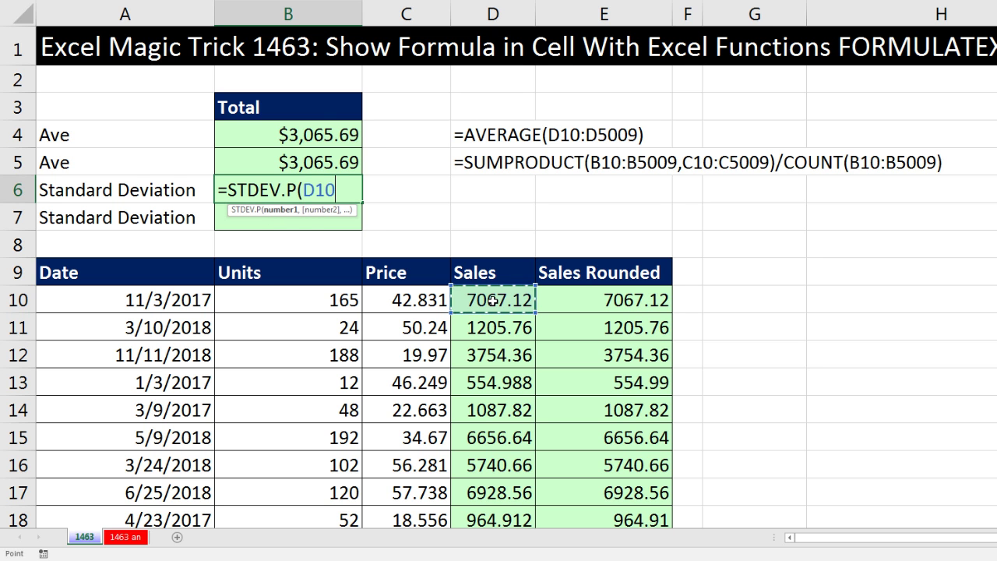
key(ctrl+shift+Down)
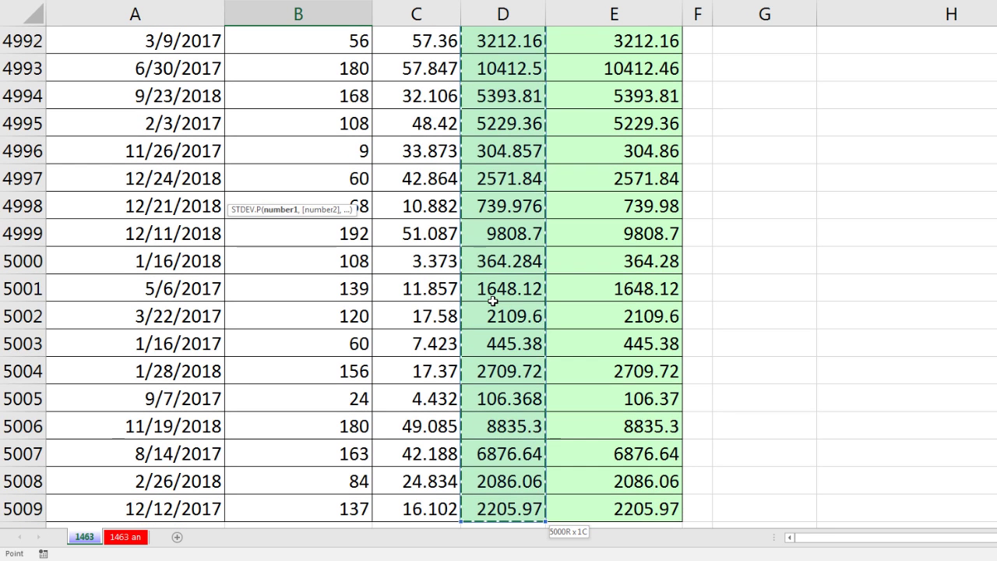
key(ctrl+BackSpace)
text())
key(Return)
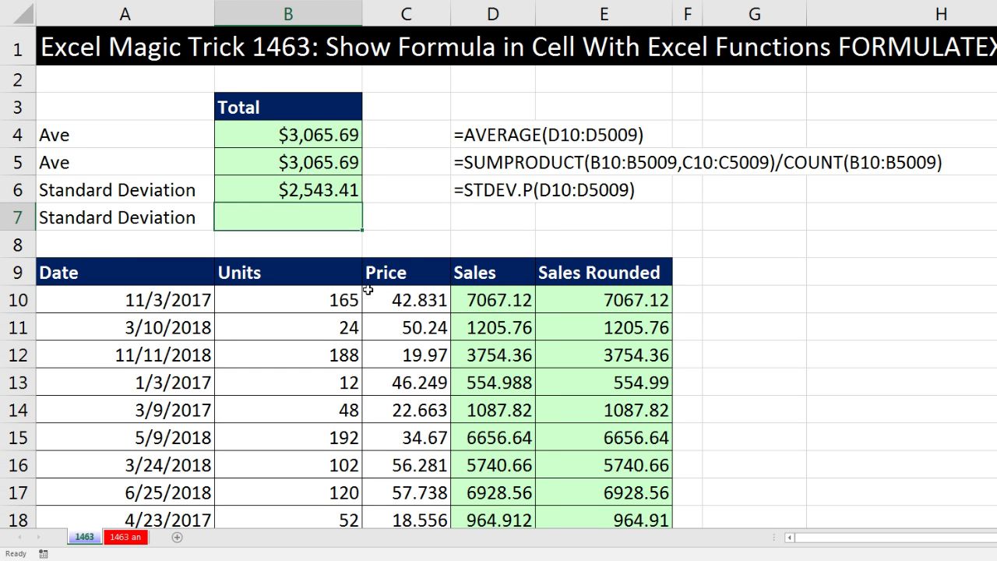
In B7, draft =STDEV.P(B10:B5009*C10:C5009) multiplying Units by Price, and select the * sign
text(=std)
key(Down)
key(Tab)
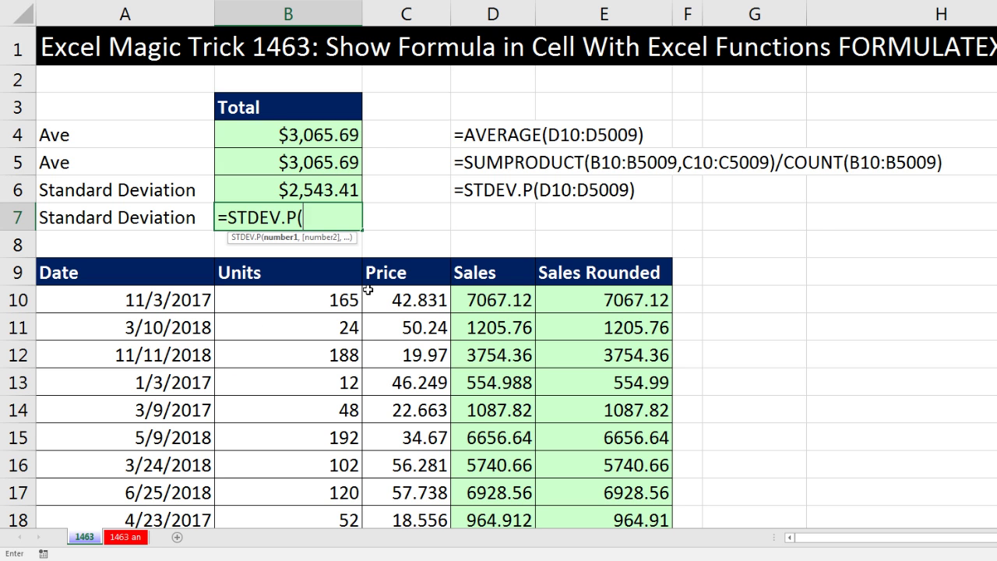
click(292, 302)
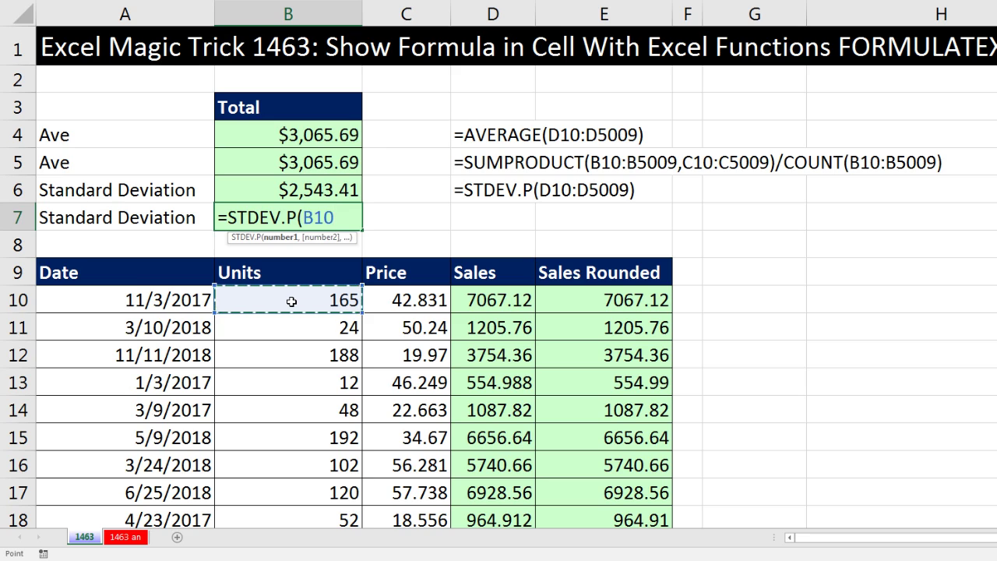
key(ctrl+shift+Down)
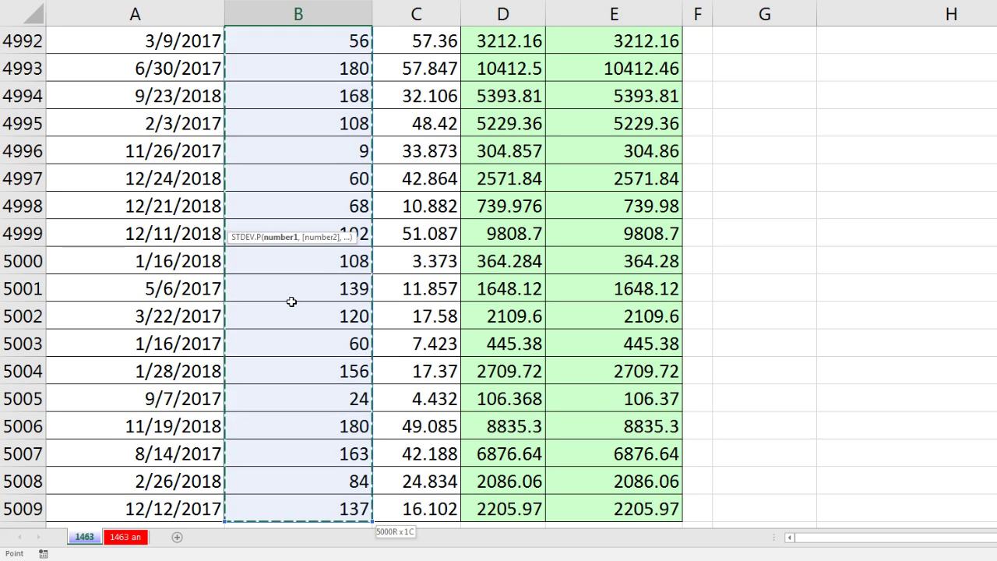
key(ctrl+BackSpace)
text(*)
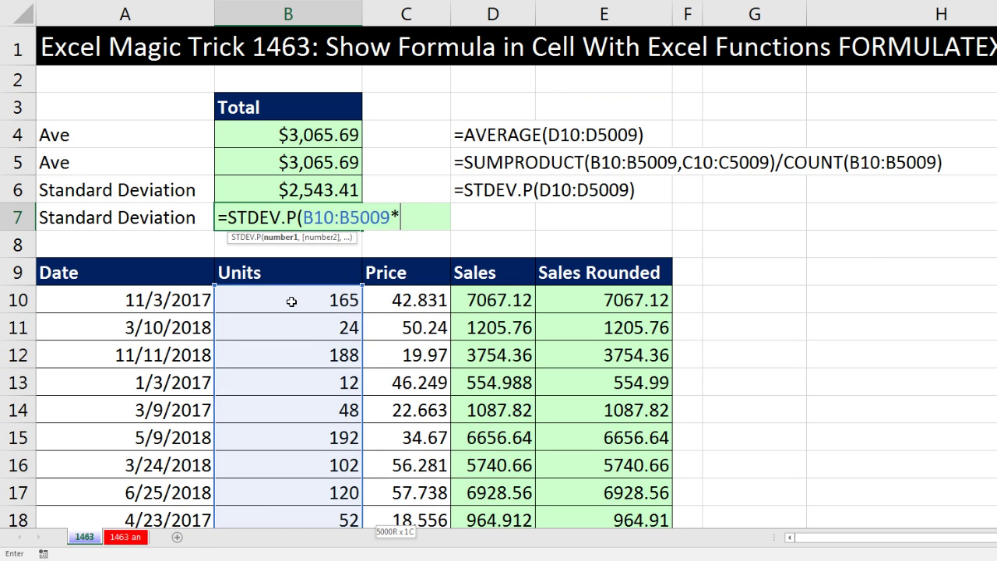
click(392, 301)
key(ctrl+shift+Down)
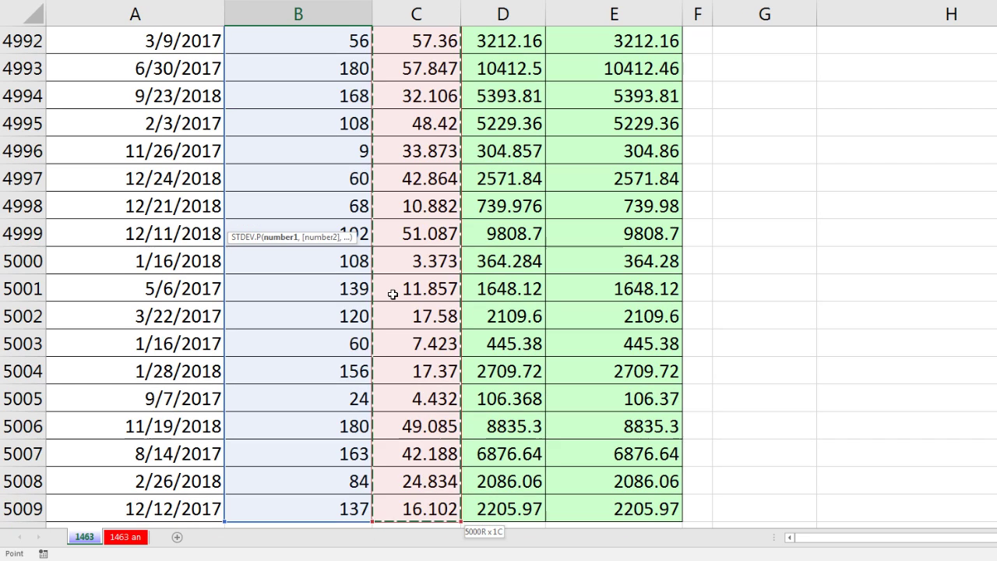
key(ctrl+BackSpace)
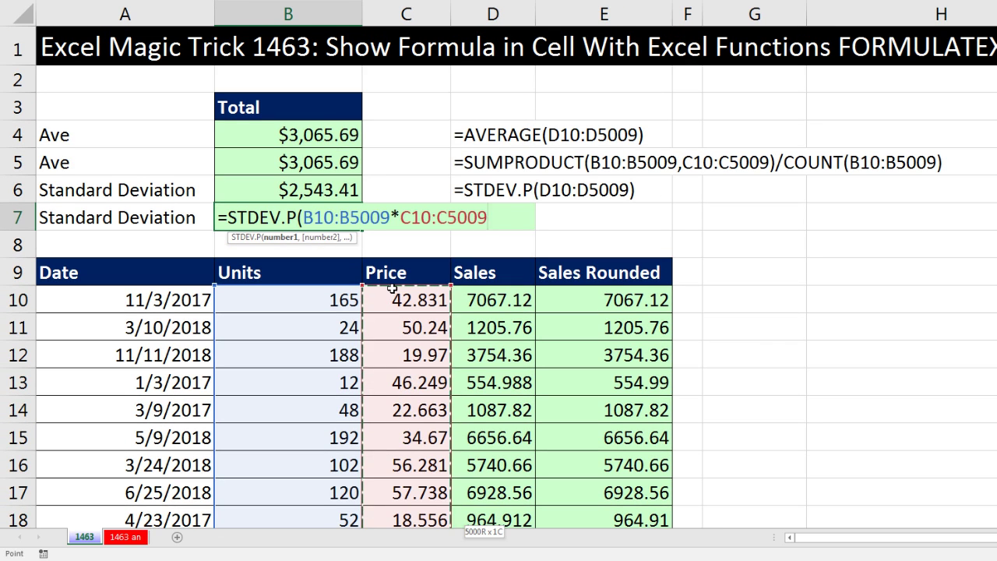
text())
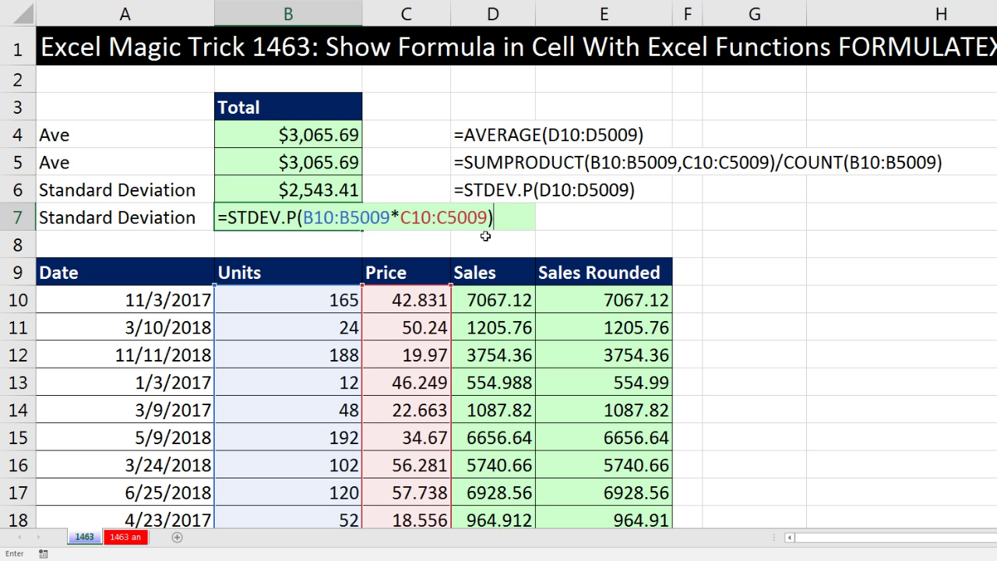
drag(390, 216, 398, 218)
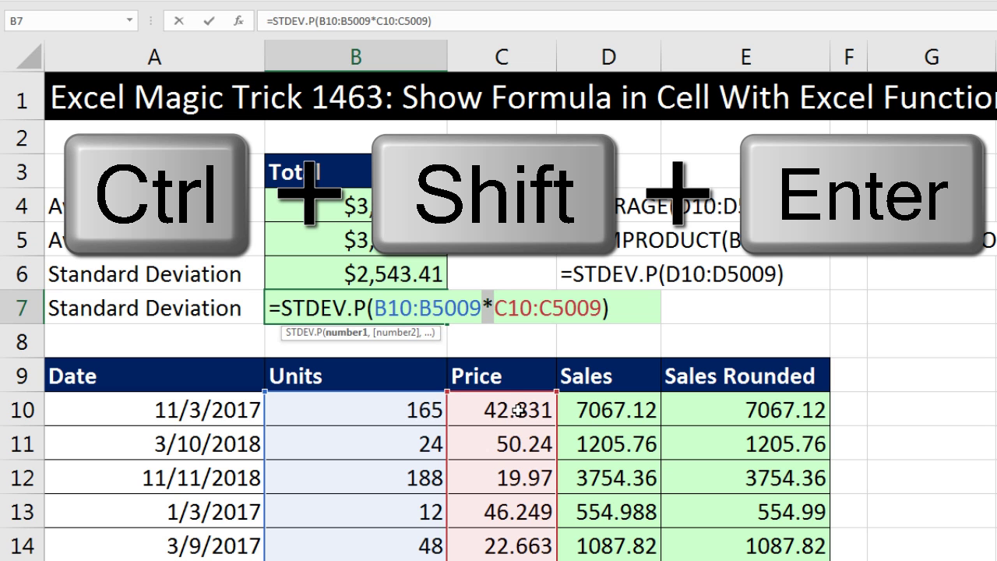
Commit B7 as the array formula {=STDEV.P(B10:B5009*C10:C5009)}, then select D4 to review its formula
key(ctrl+shift+Return)
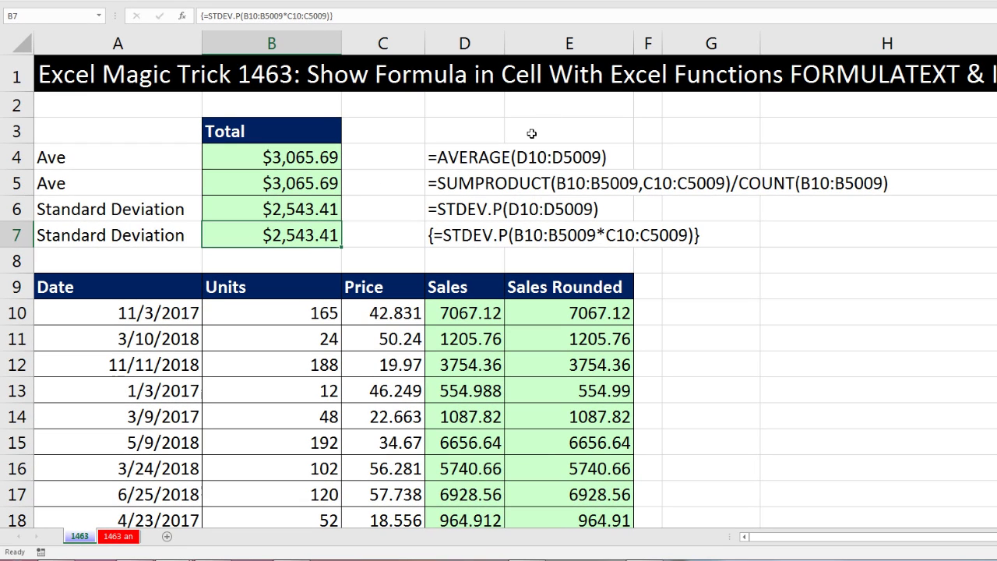
click(469, 157)
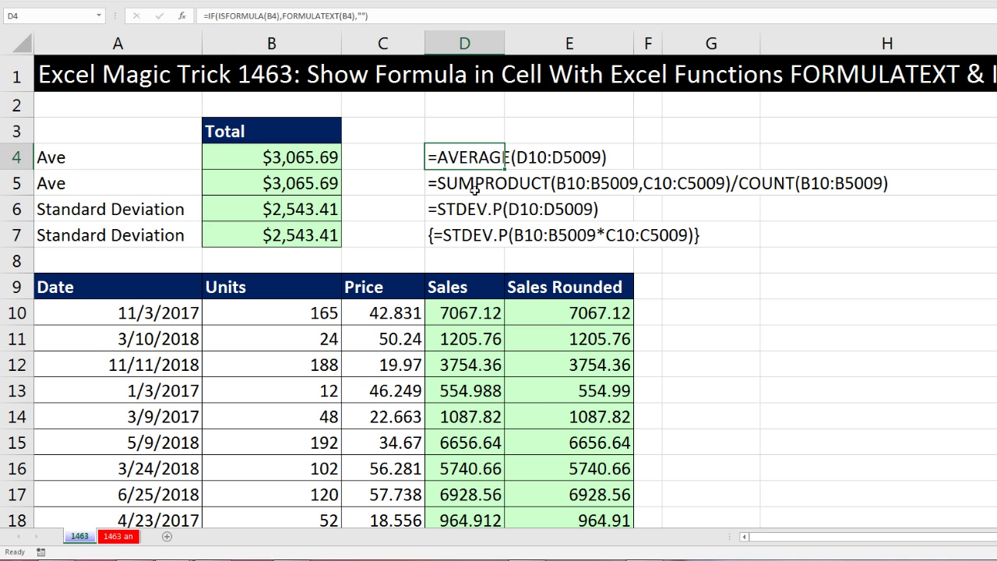